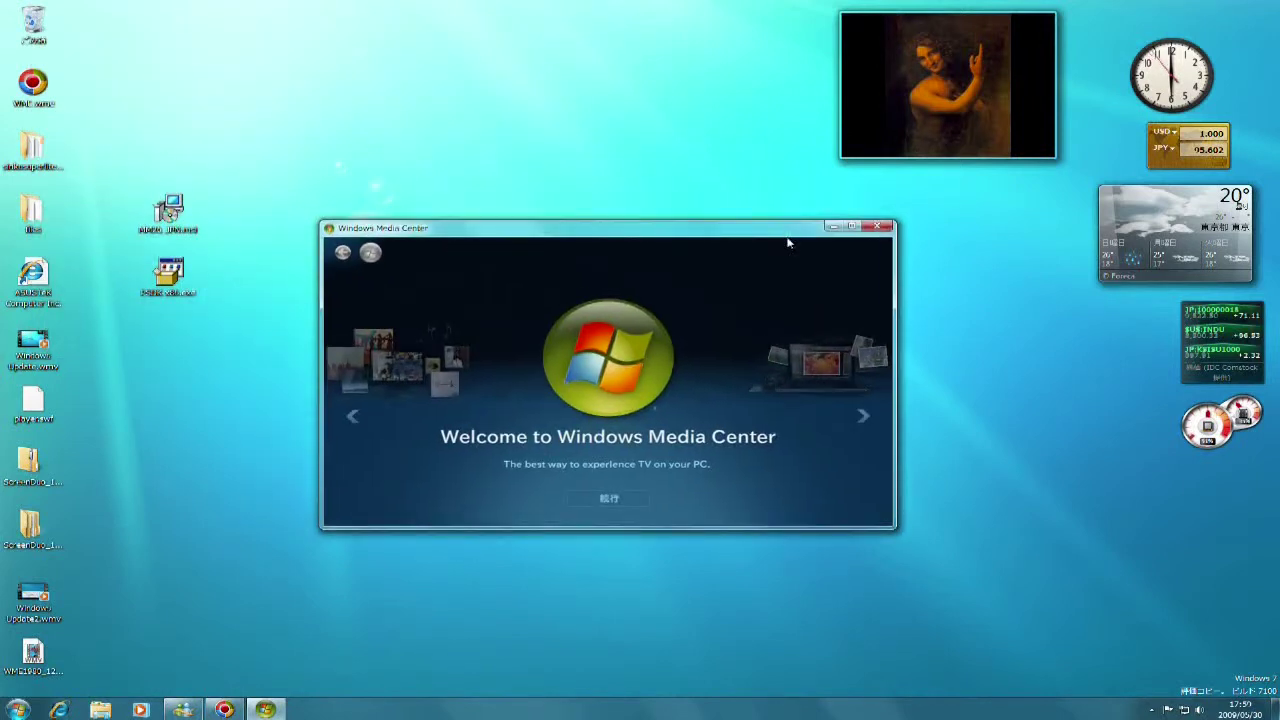
- Begin the Media Center first-run setup and choose the recommended 簡単 option
{"action": "left_click", "coordinate": [630, 495]}
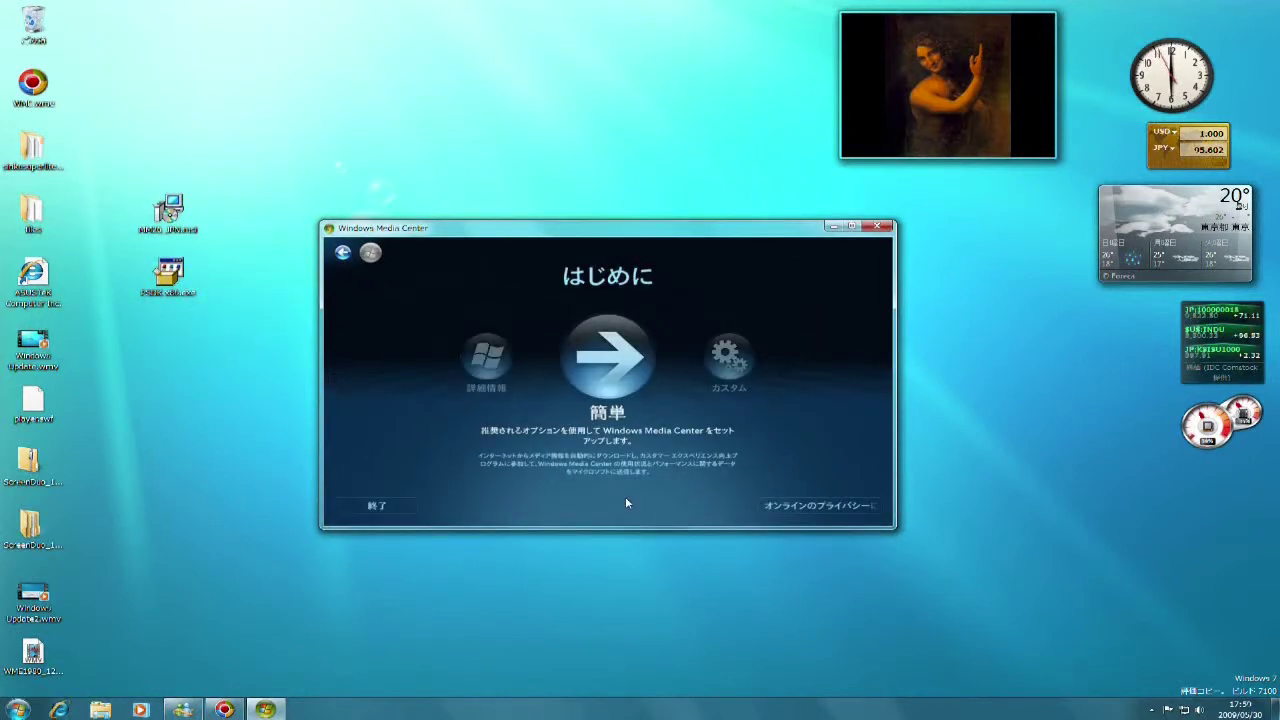
{"action": "left_click", "coordinate": [632, 404]}
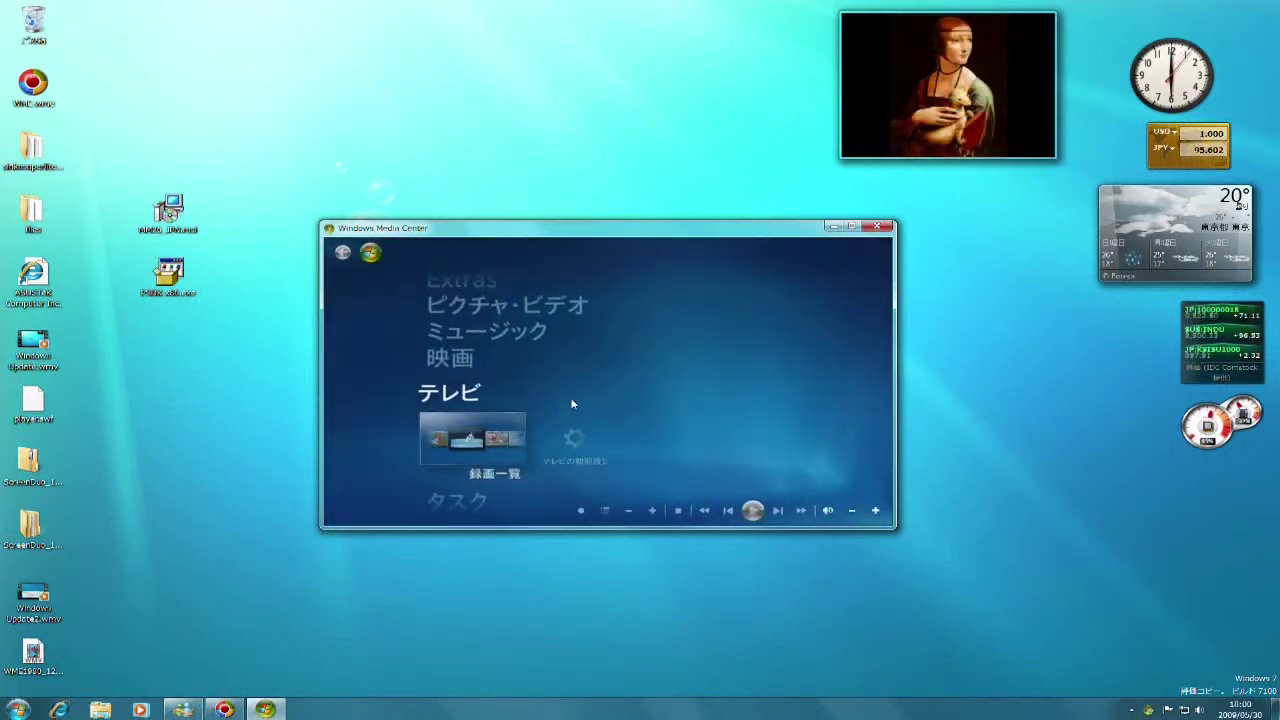
- Open the テレビ settings under タスク and confirm Japan as the TV broadcast region in the TV setup
{"action": "scroll", "coordinate": [572, 404], "scroll_direction": "up", "scroll_amount": 4}
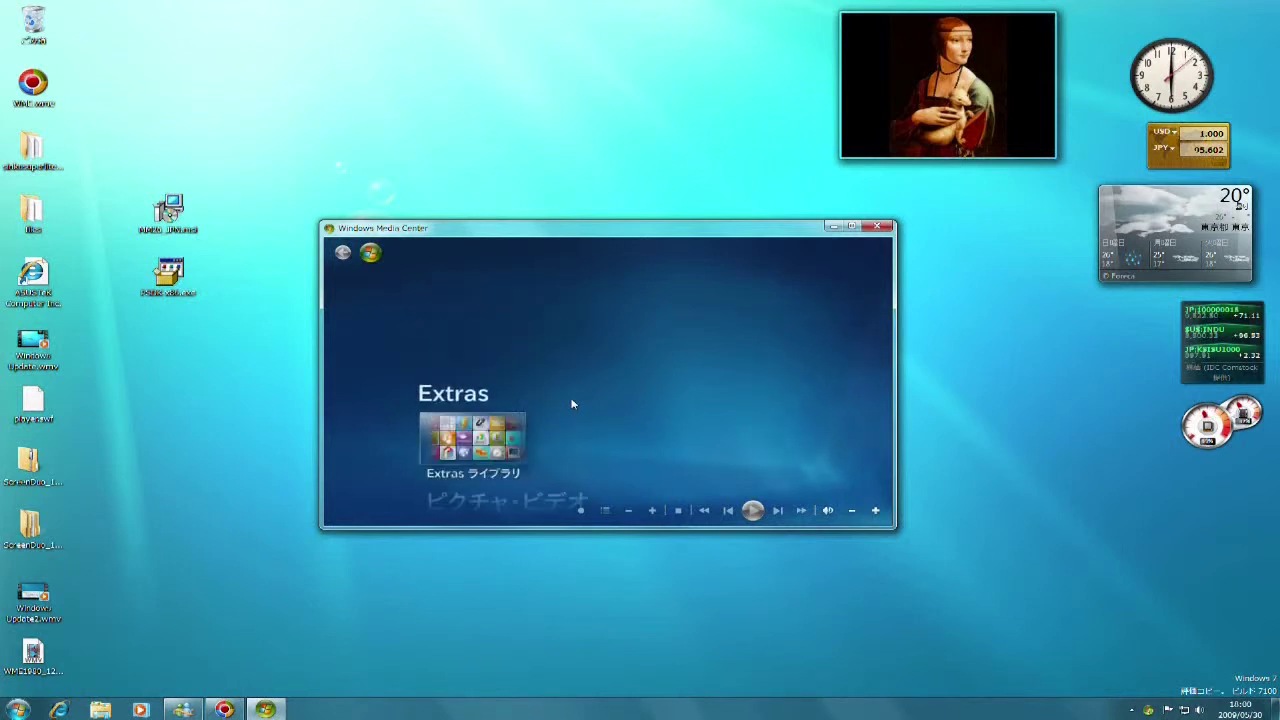
{"action": "scroll", "coordinate": [572, 404], "scroll_direction": "down", "scroll_amount": 3}
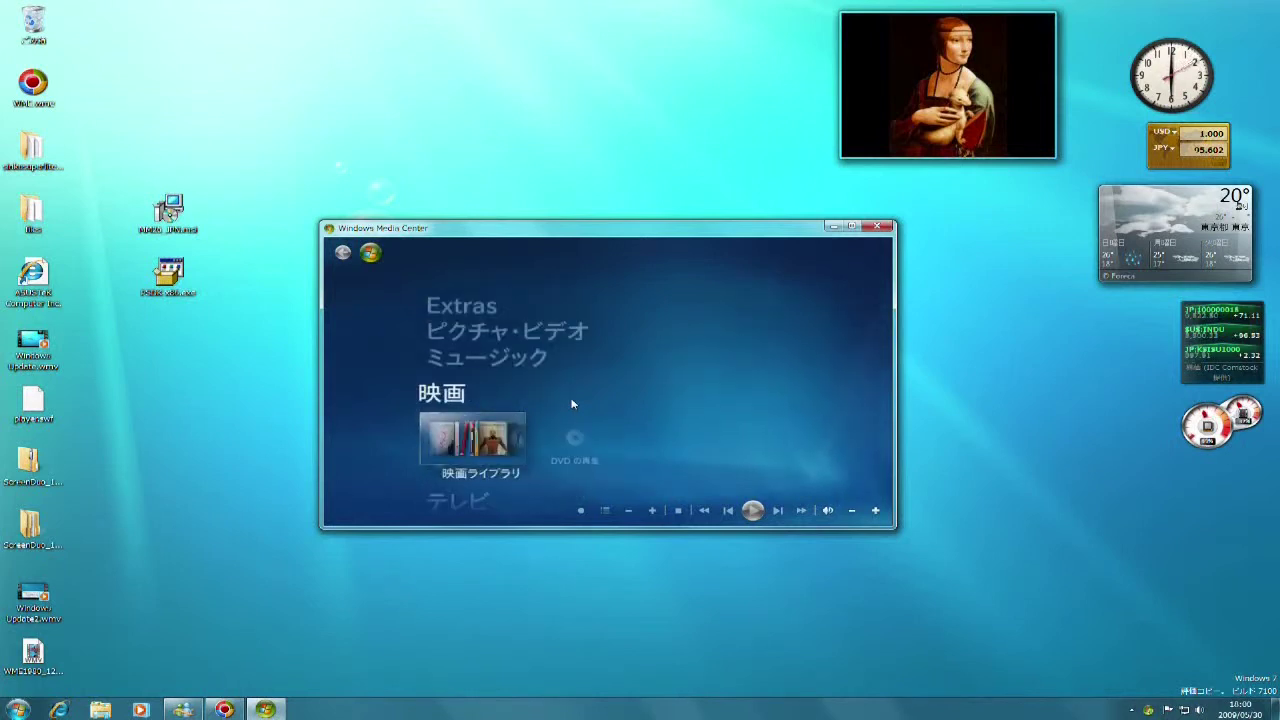
{"action": "scroll", "coordinate": [572, 404], "scroll_direction": "down", "scroll_amount": 2}
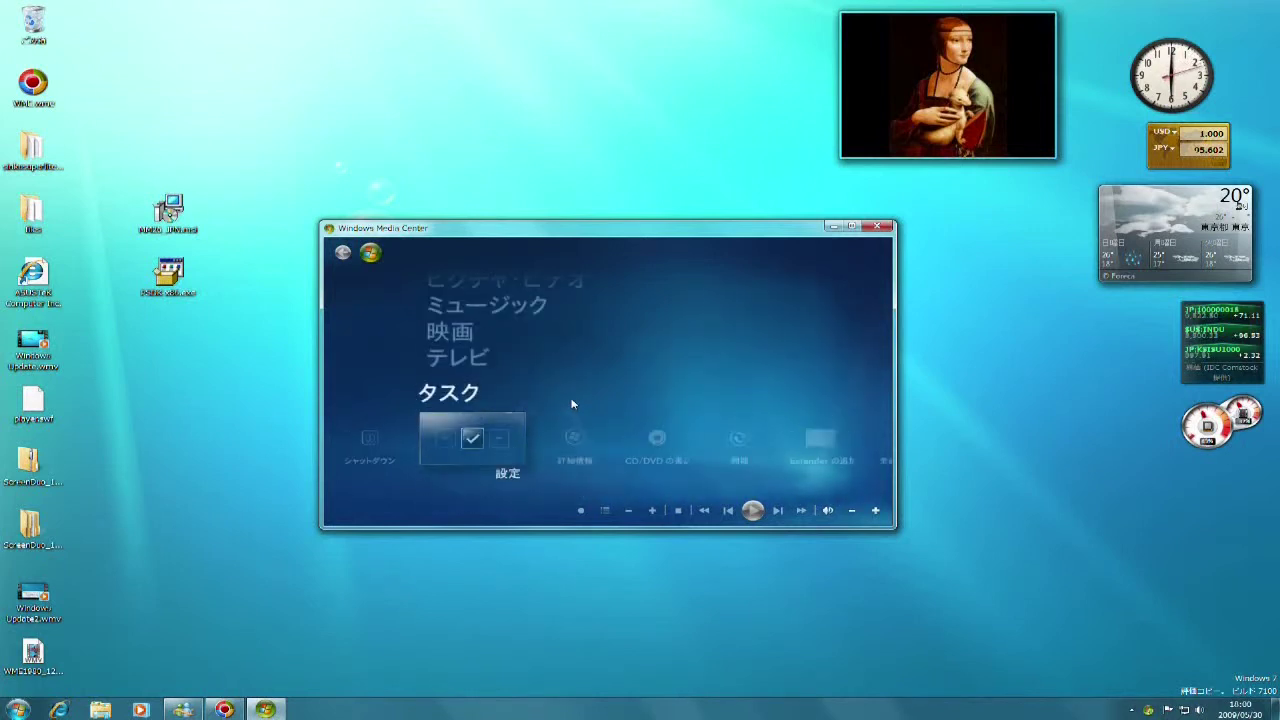
{"action": "left_click", "coordinate": [525, 430]}
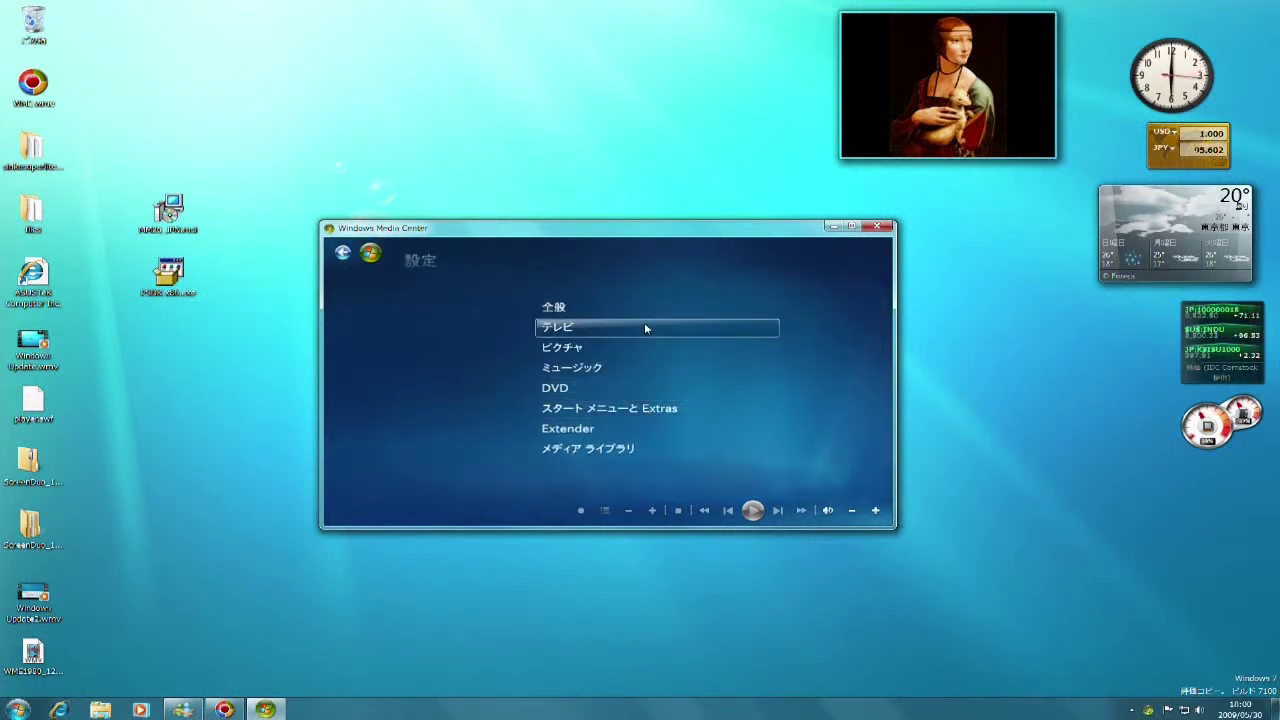
{"action": "left_click", "coordinate": [645, 328]}
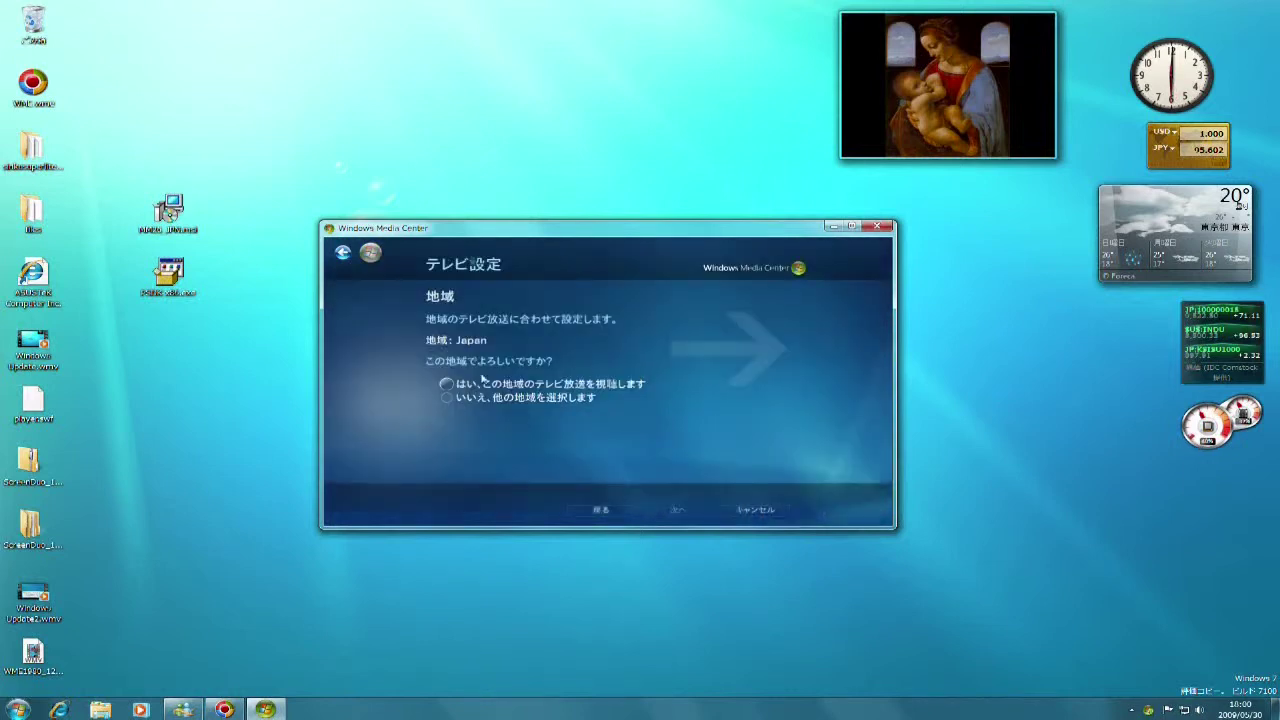
{"action": "left_click", "coordinate": [446, 384]}
{"action": "left_click", "coordinate": [679, 510]}
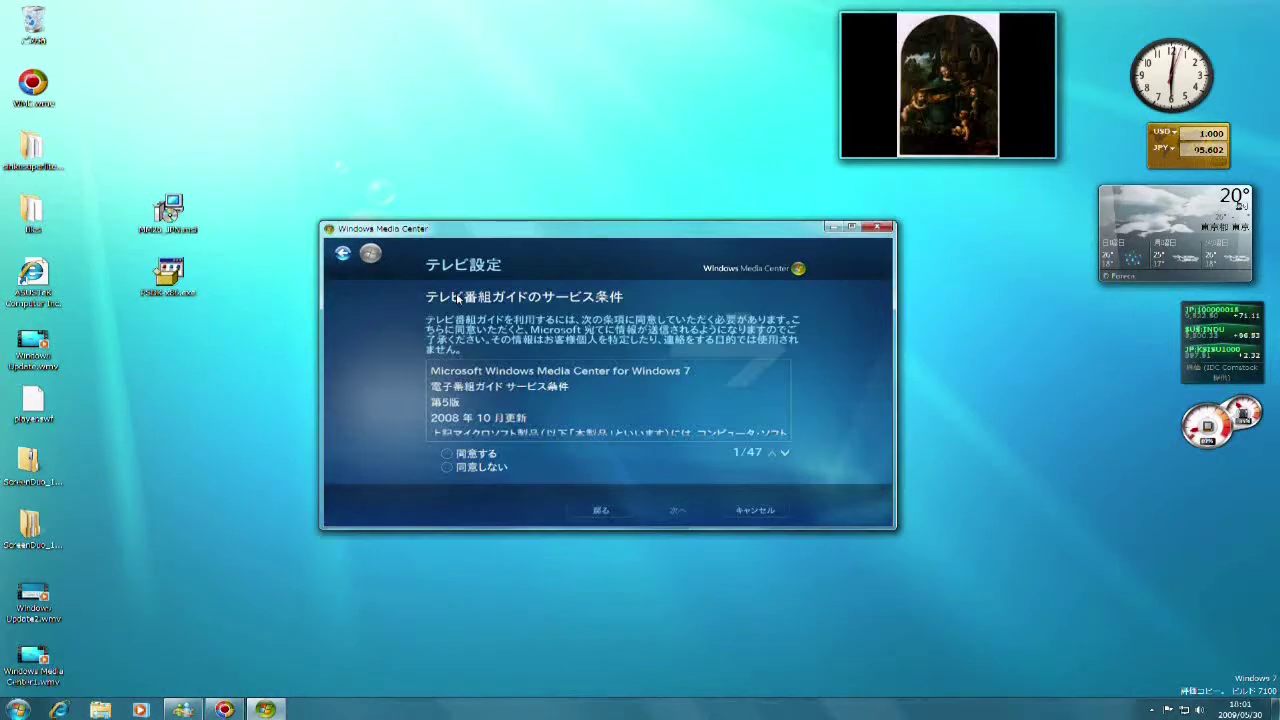
- Accept the program guide service terms and the PlayReady PC runtime license, starting the PlayReady installation
{"action": "left_click", "coordinate": [447, 453]}
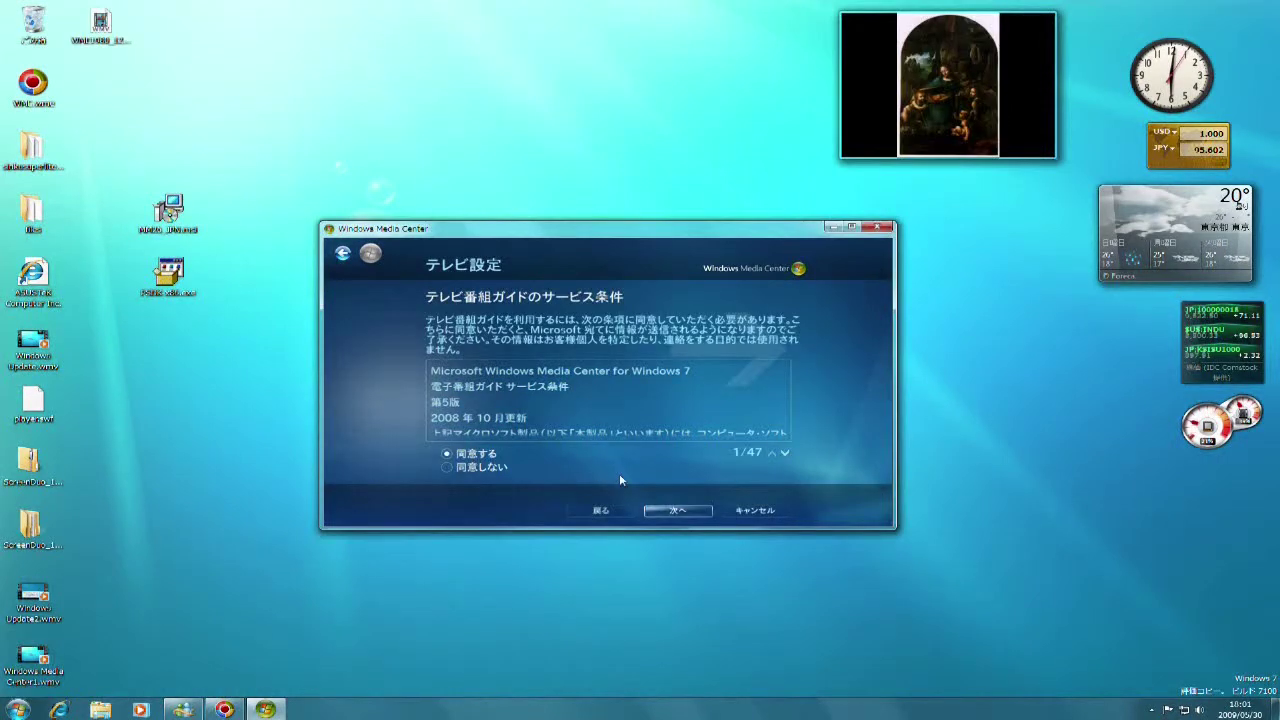
{"action": "left_click", "coordinate": [677, 511]}
{"action": "left_click", "coordinate": [448, 444]}
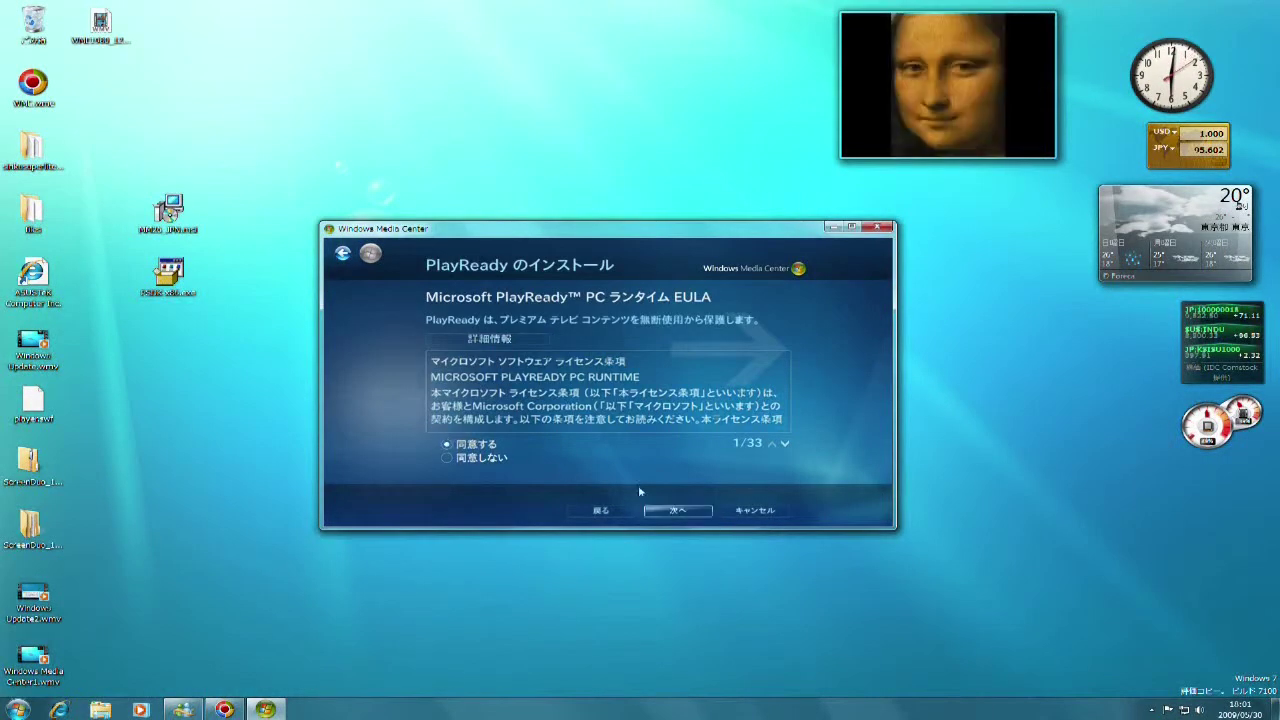
{"action": "left_click", "coordinate": [677, 511]}
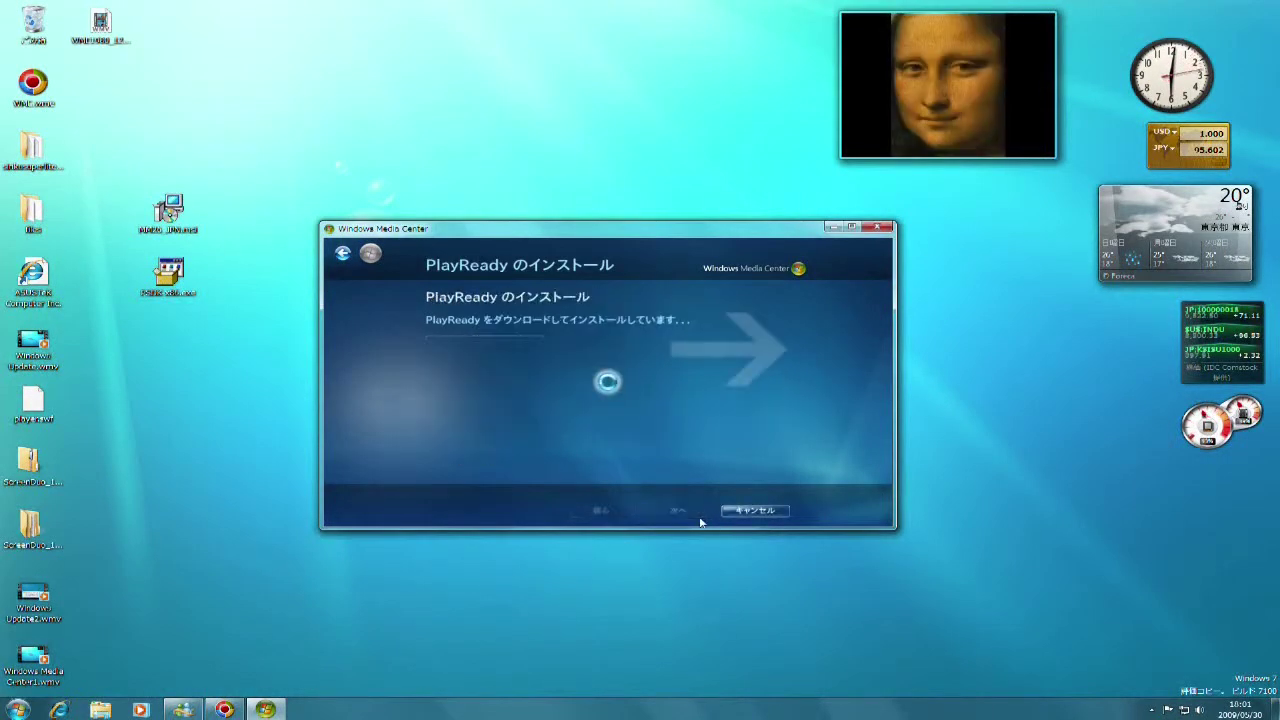
- Launch the 拡大鏡 (Magnifier), place its window beside Media Center on the desktop, and enlarge the screen view
{"action": "left_click", "coordinate": [18, 709]}
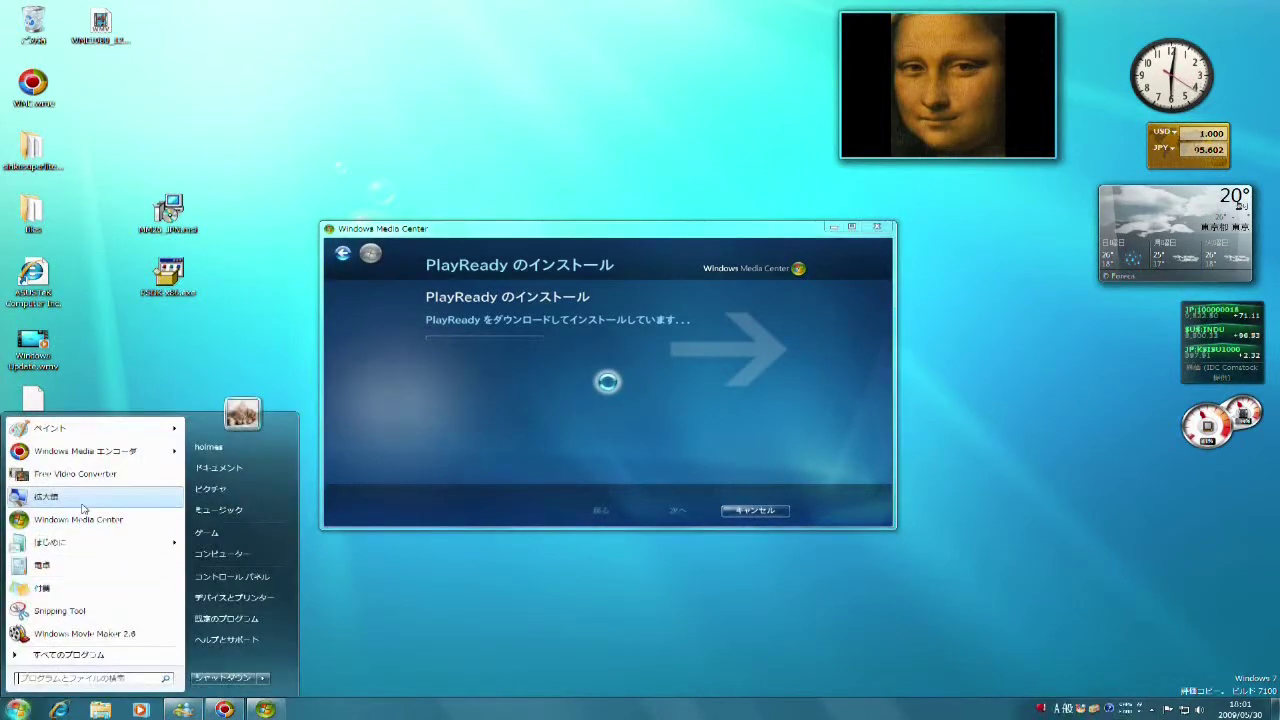
{"action": "left_click", "coordinate": [86, 506]}
{"action": "left_click_drag", "start_coordinate": [626, 372], "coordinate": [168, 486]}
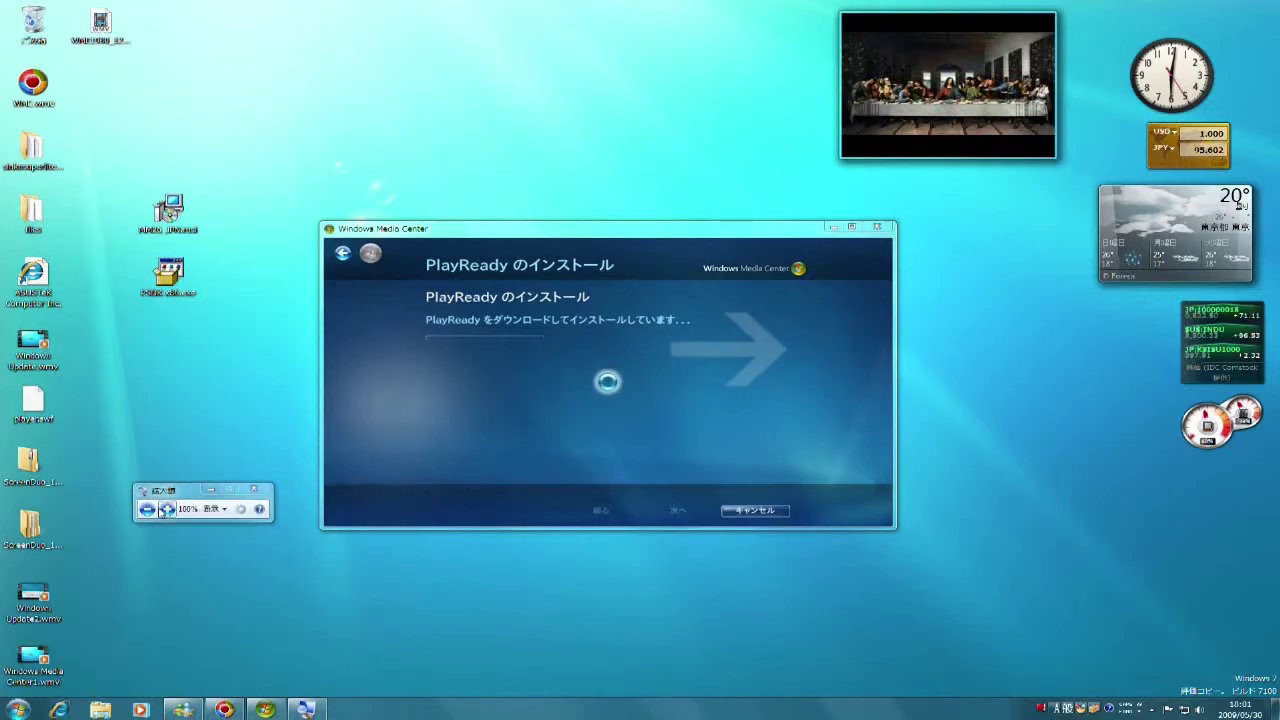
{"action": "left_click", "coordinate": [166, 507]}
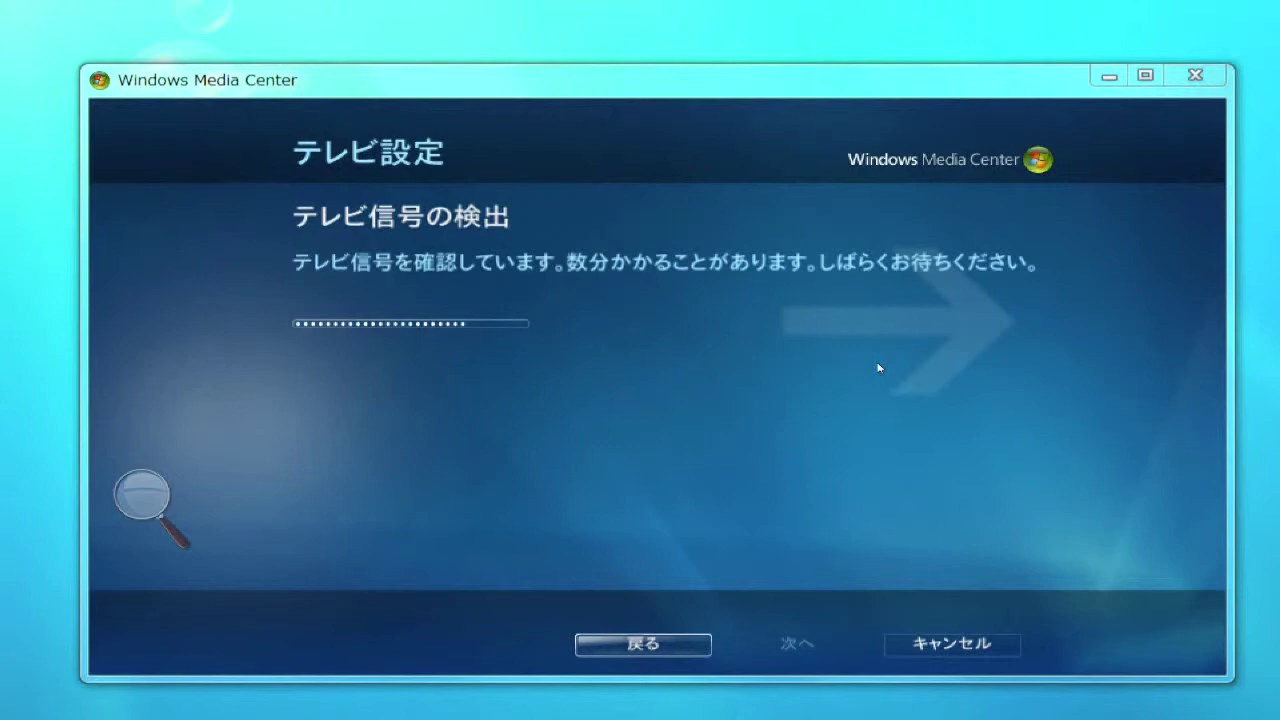
- Choose いいえ、手動で設定します for the detected TV signal to configure it manually
{"action": "key", "text": "Down"}
{"action": "key", "text": "Down"}
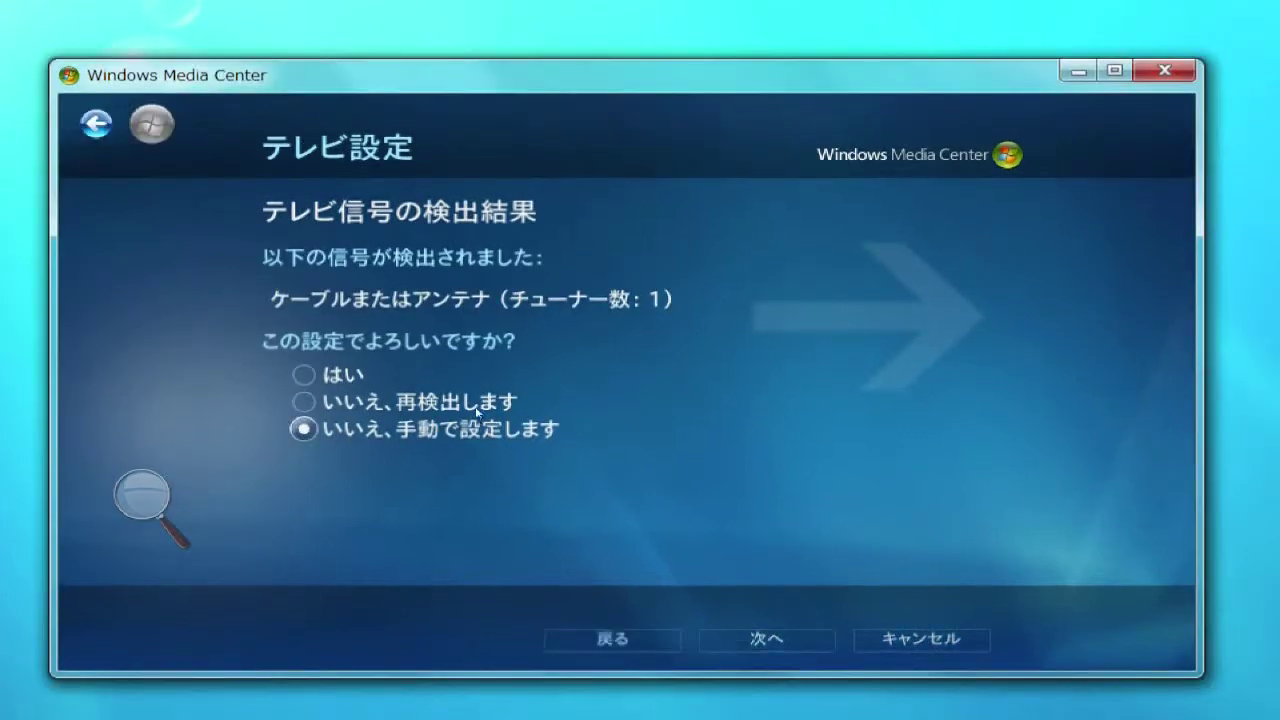
{"action": "key", "text": "Return"}
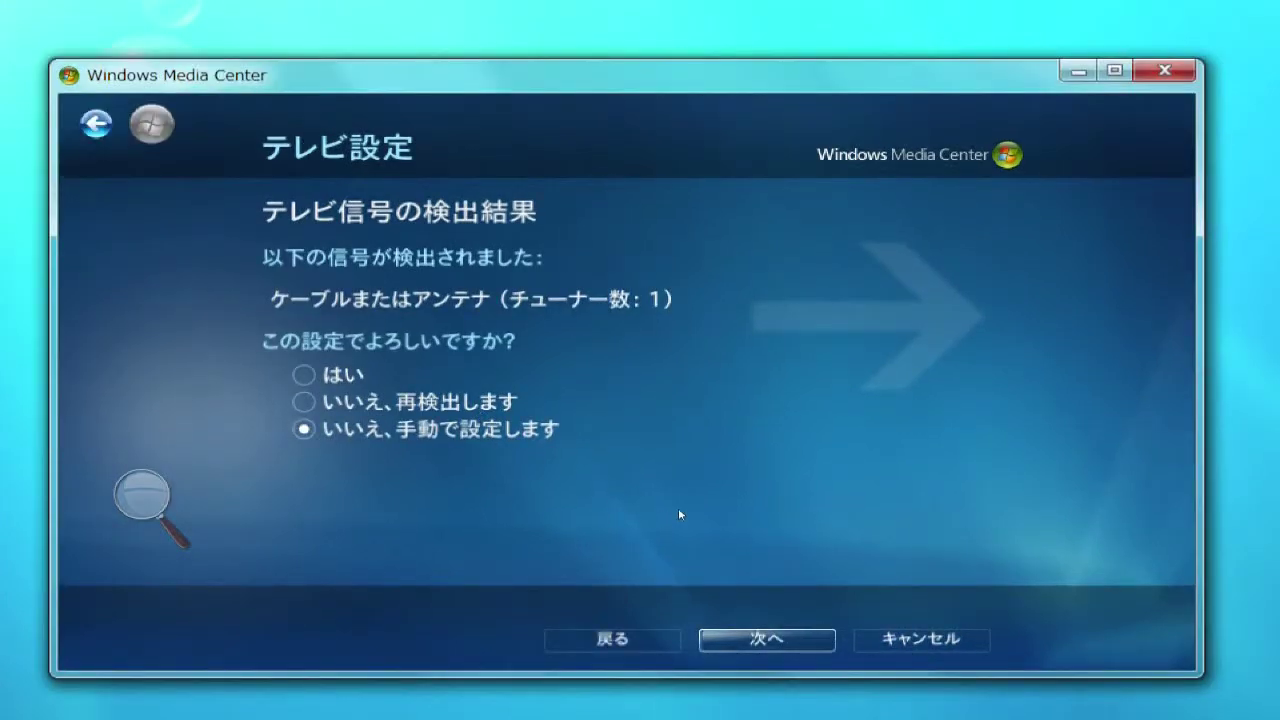
- Choose the second provider entry for アナログ アンテナ and accept the TV signal configuration
{"action": "key", "text": "Down"}
{"action": "key", "text": "Down"}
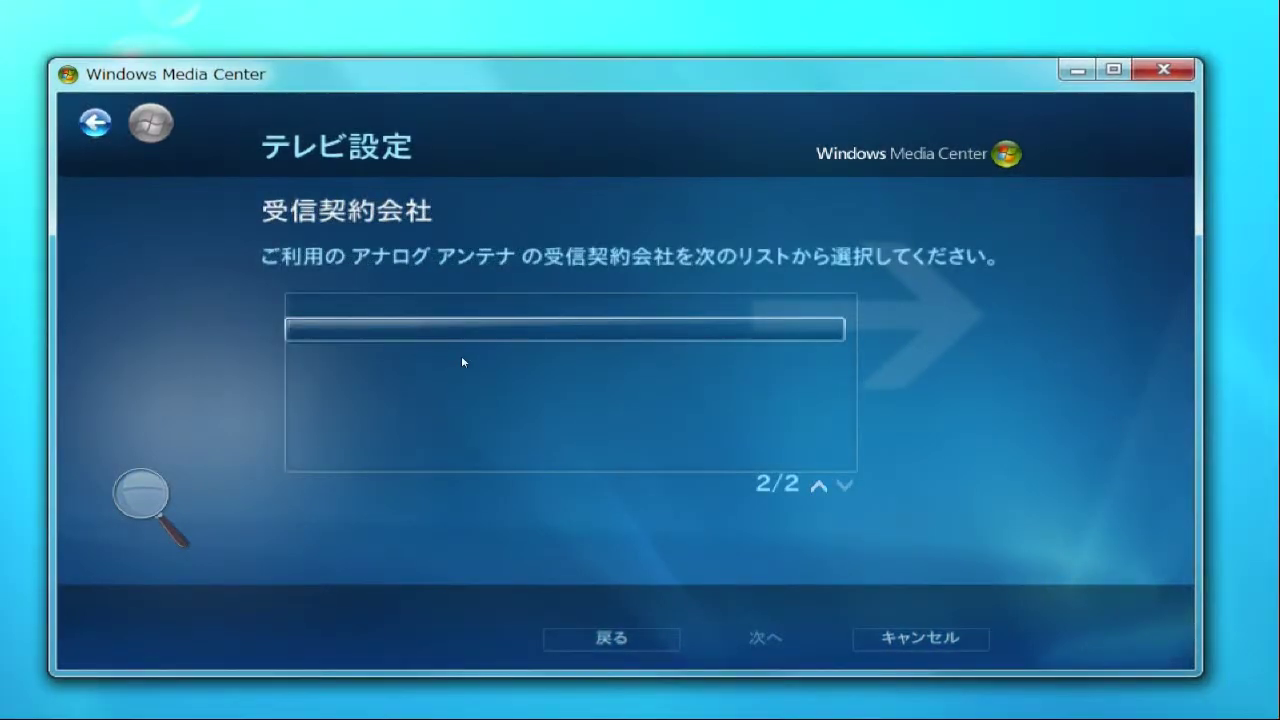
{"action": "key", "text": "Return"}
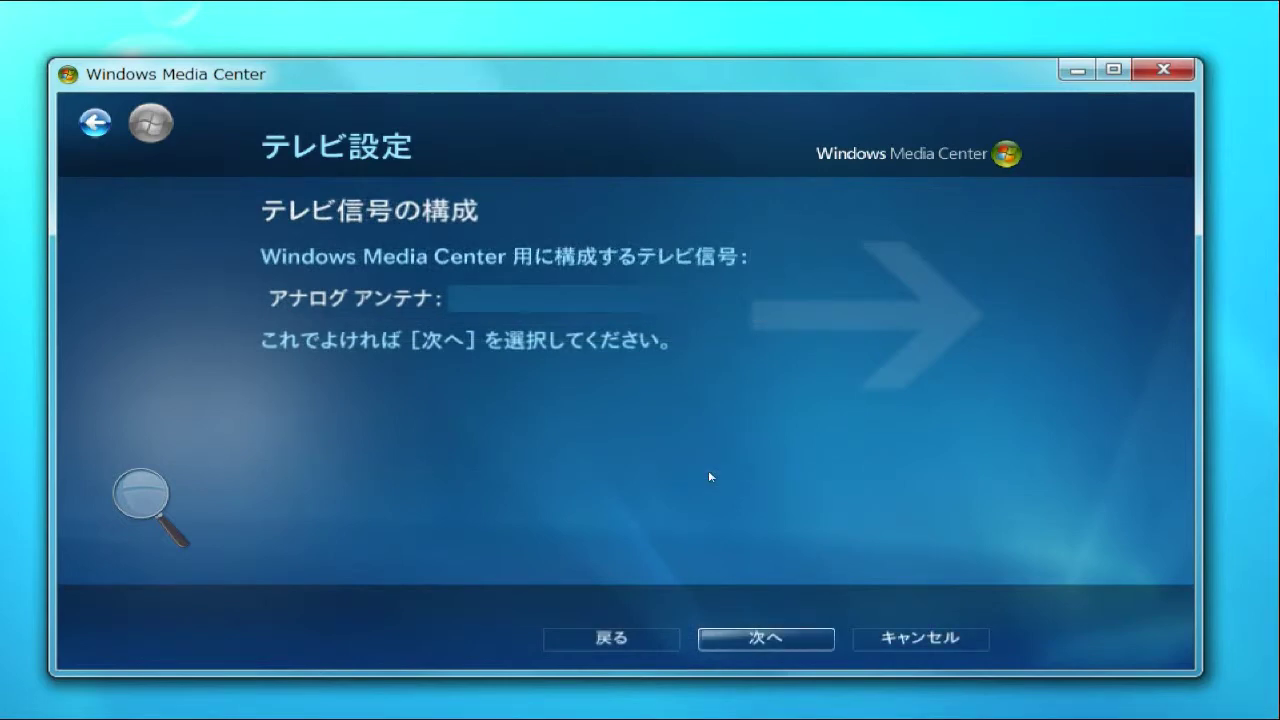
{"action": "key", "text": "Return"}
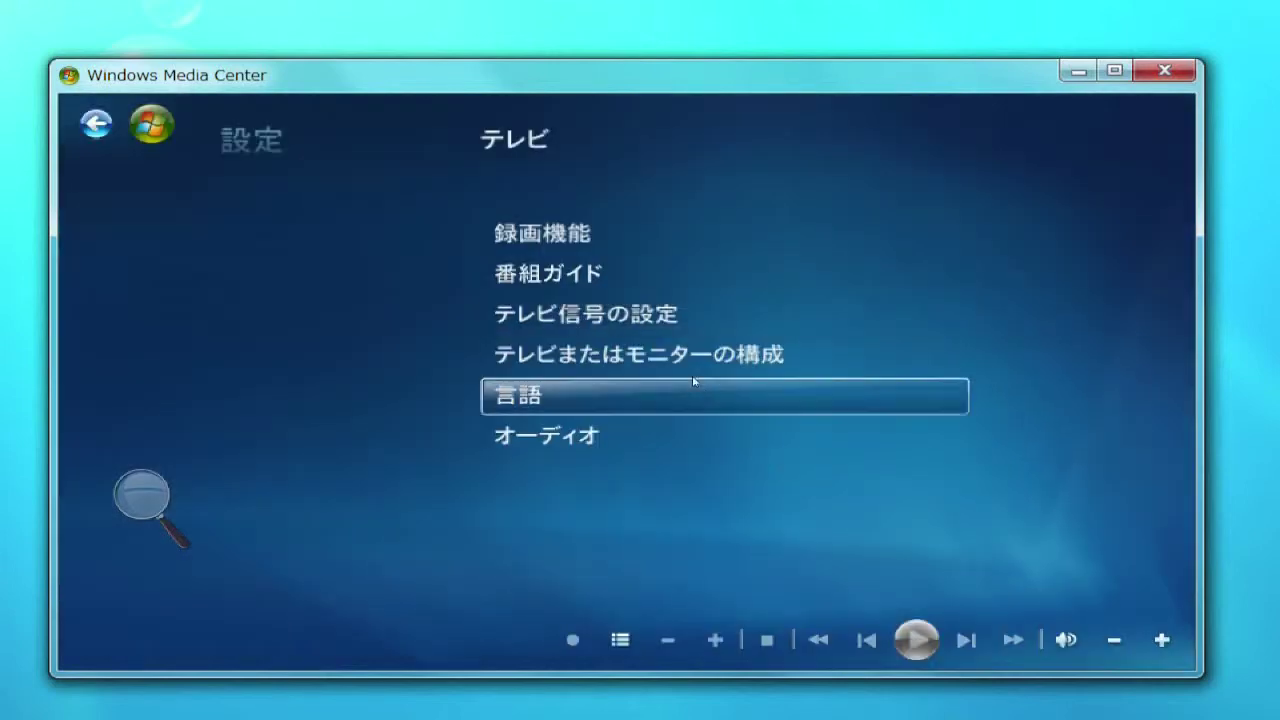
- Examine the options available in the 番組ガイド settings and return to the テレビ settings
{"action": "key", "text": "Up"}
{"action": "key", "text": "Up"}
{"action": "key", "text": "Up"}
{"action": "key", "text": "Return"}
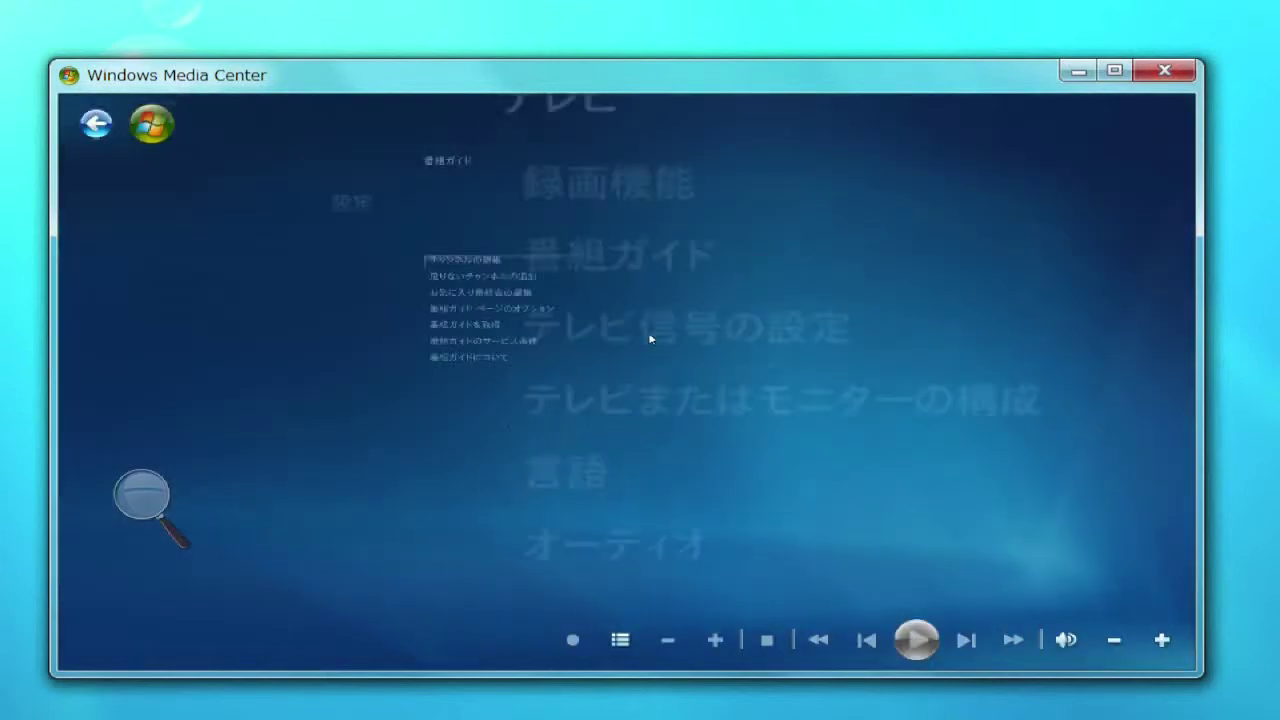
{"action": "key", "text": "Up"}
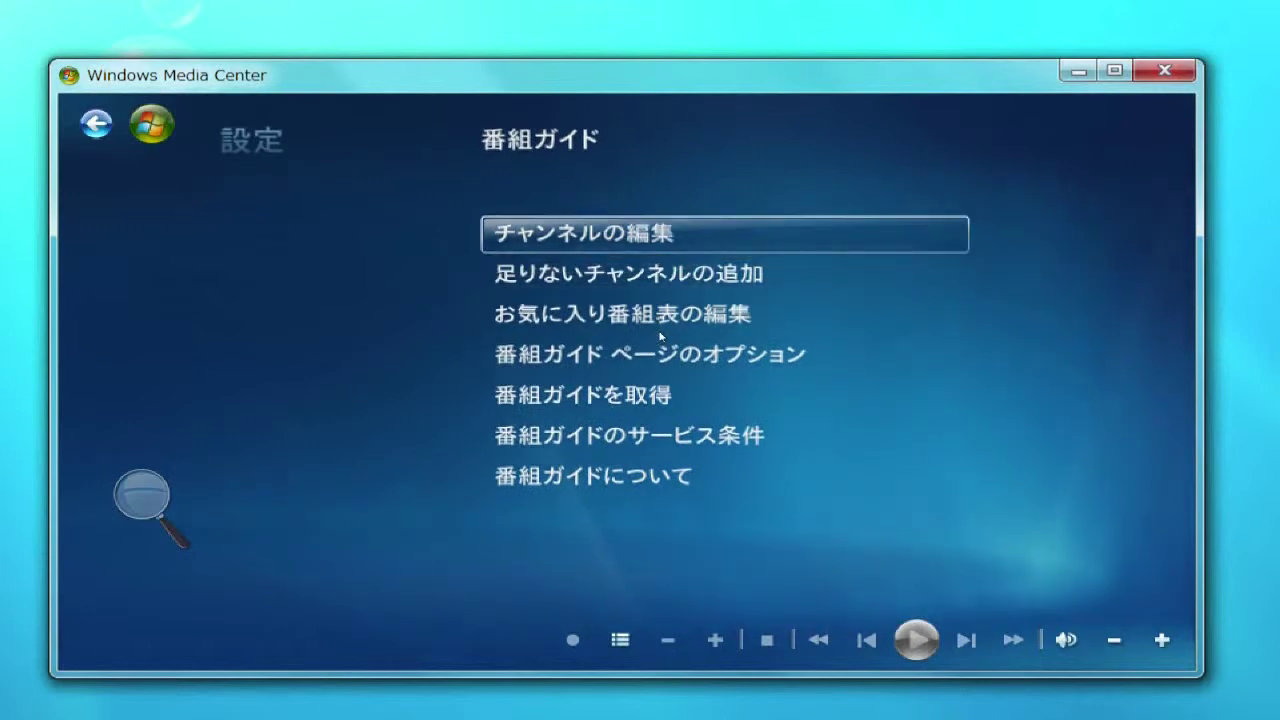
{"action": "key", "text": "Down"}
{"action": "key", "text": "Down"}
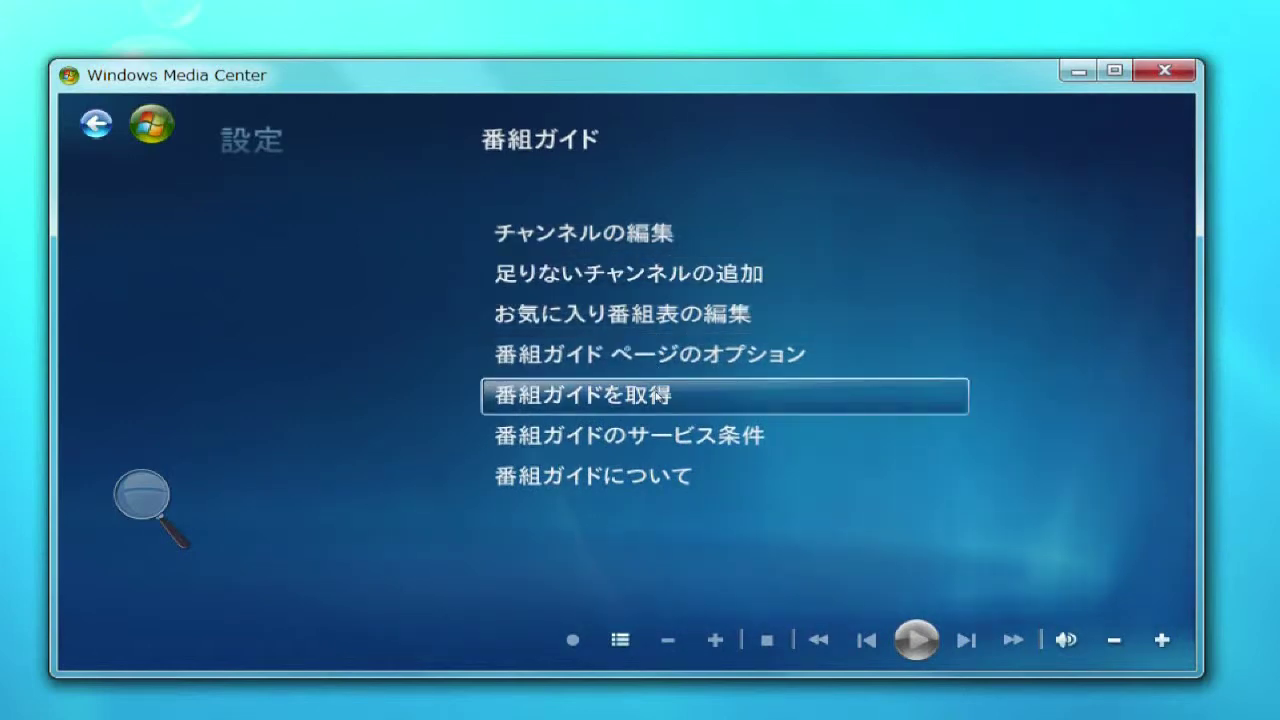
{"action": "key", "text": "BackSpace"}
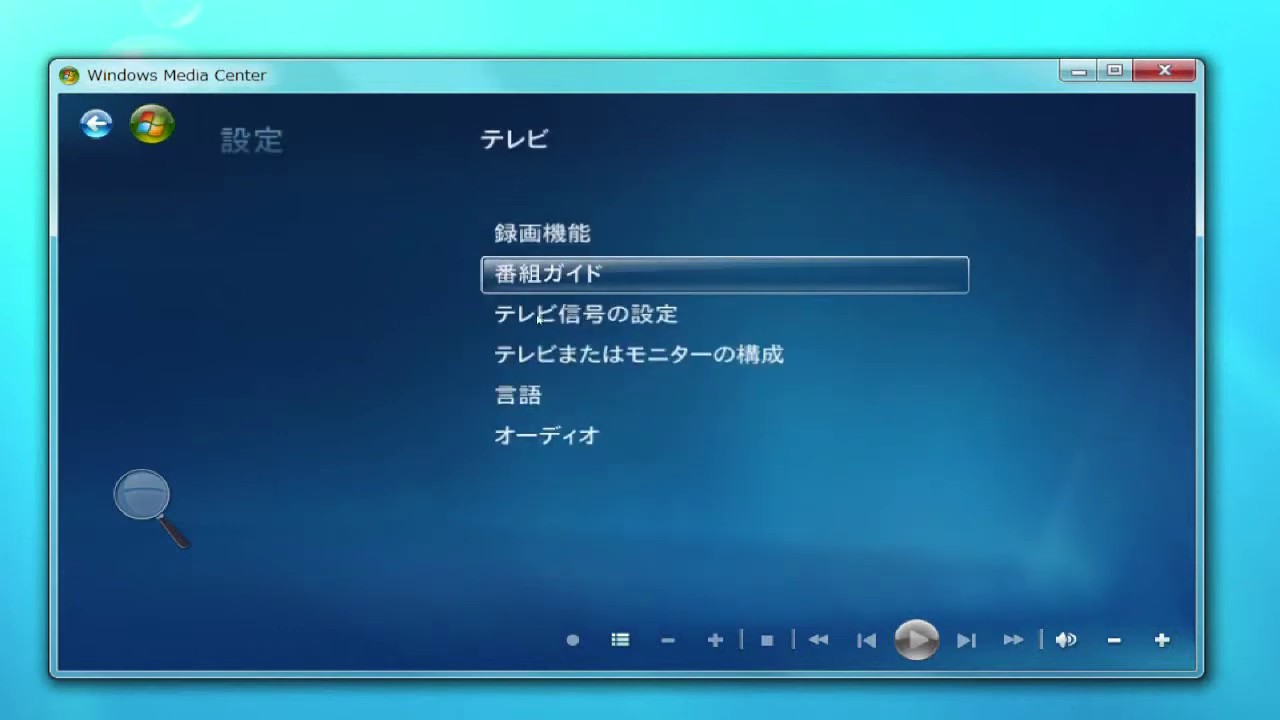
- Examine the options available in the 録画機能 settings and return to the テレビ settings
{"action": "left_click", "coordinate": [545, 233]}
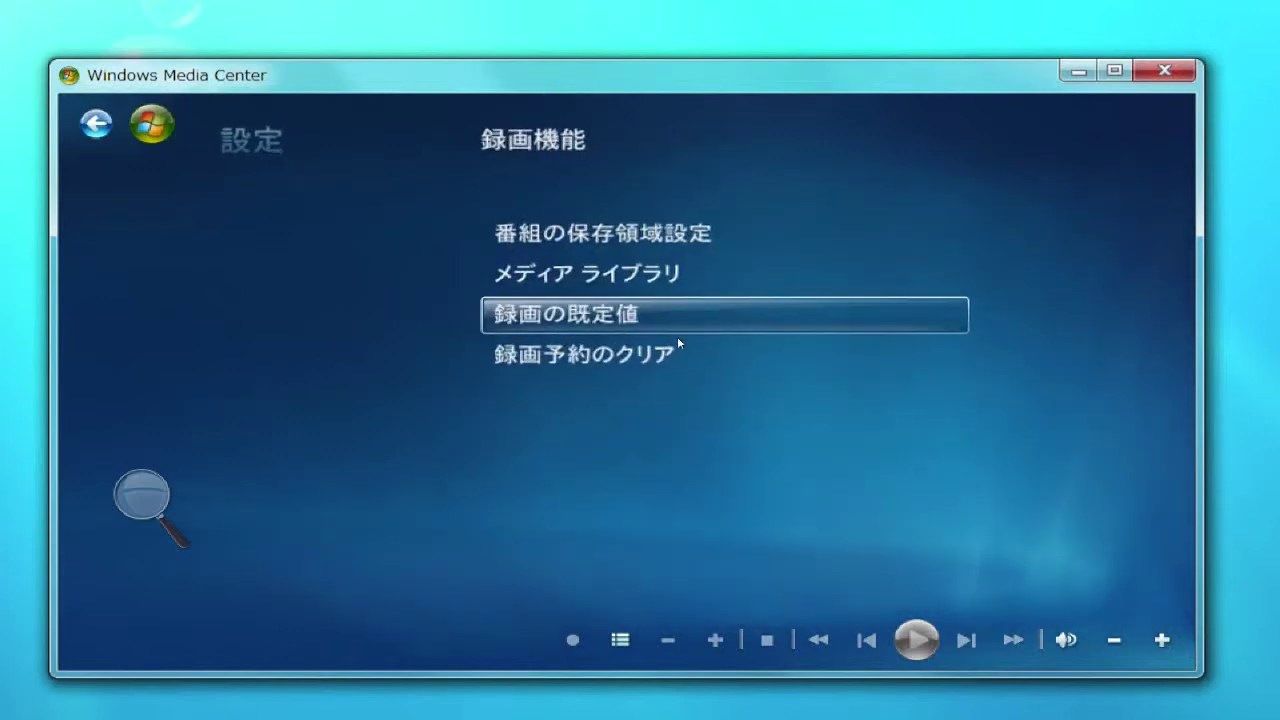
{"action": "key", "text": "Up"}
{"action": "key", "text": "Up"}
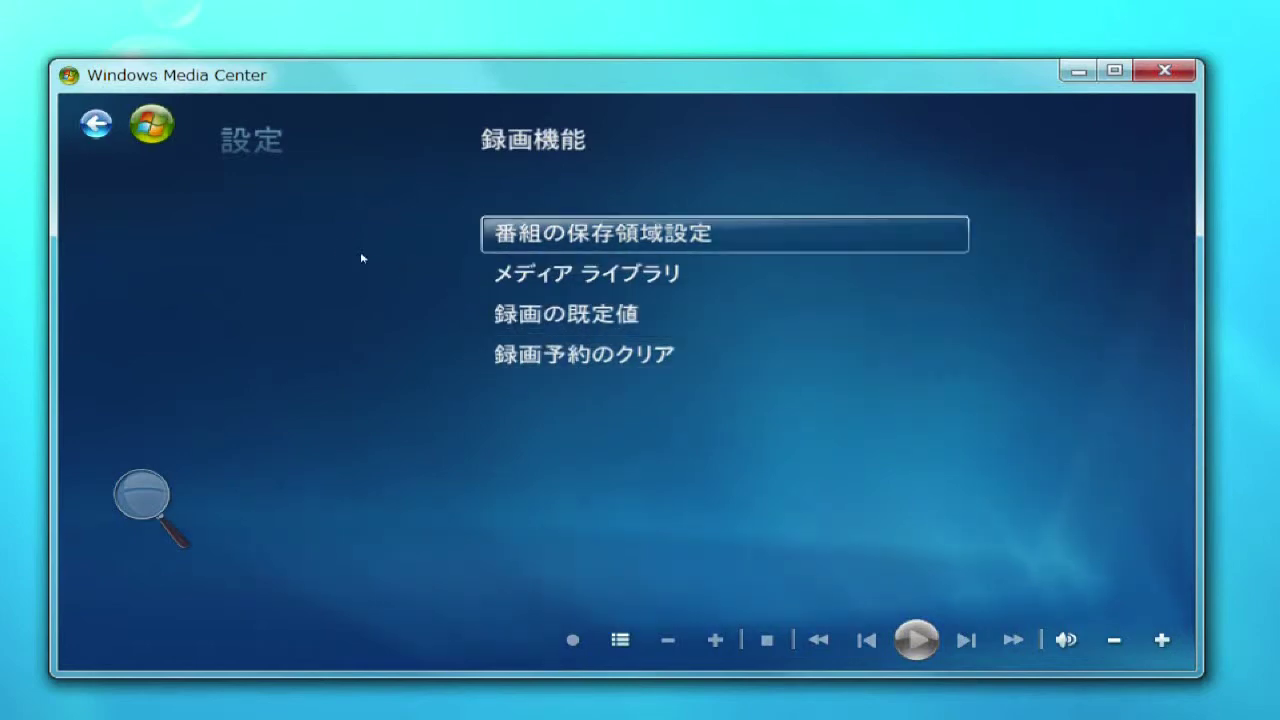
{"action": "key", "text": "BackSpace"}
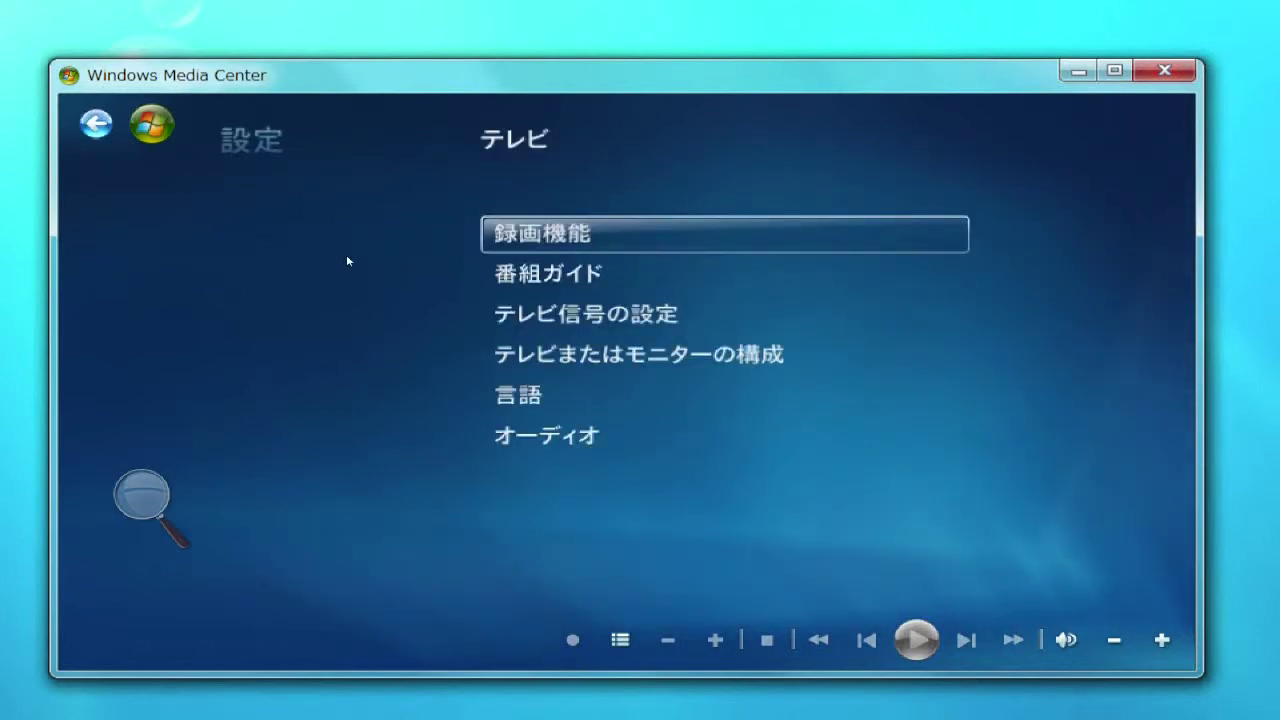
- Return to the start menu and view the channel listings in 番組ガイド under テレビ
{"action": "key", "text": "BackSpace"}
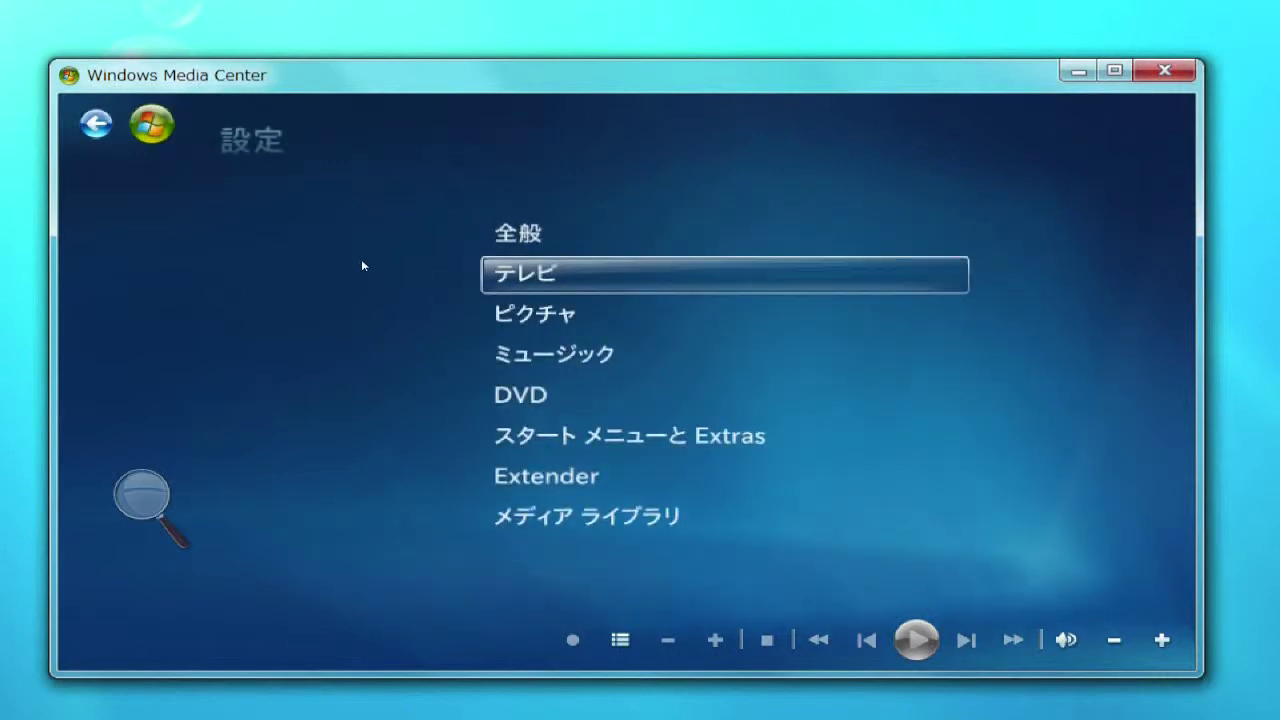
{"action": "key", "text": "BackSpace"}
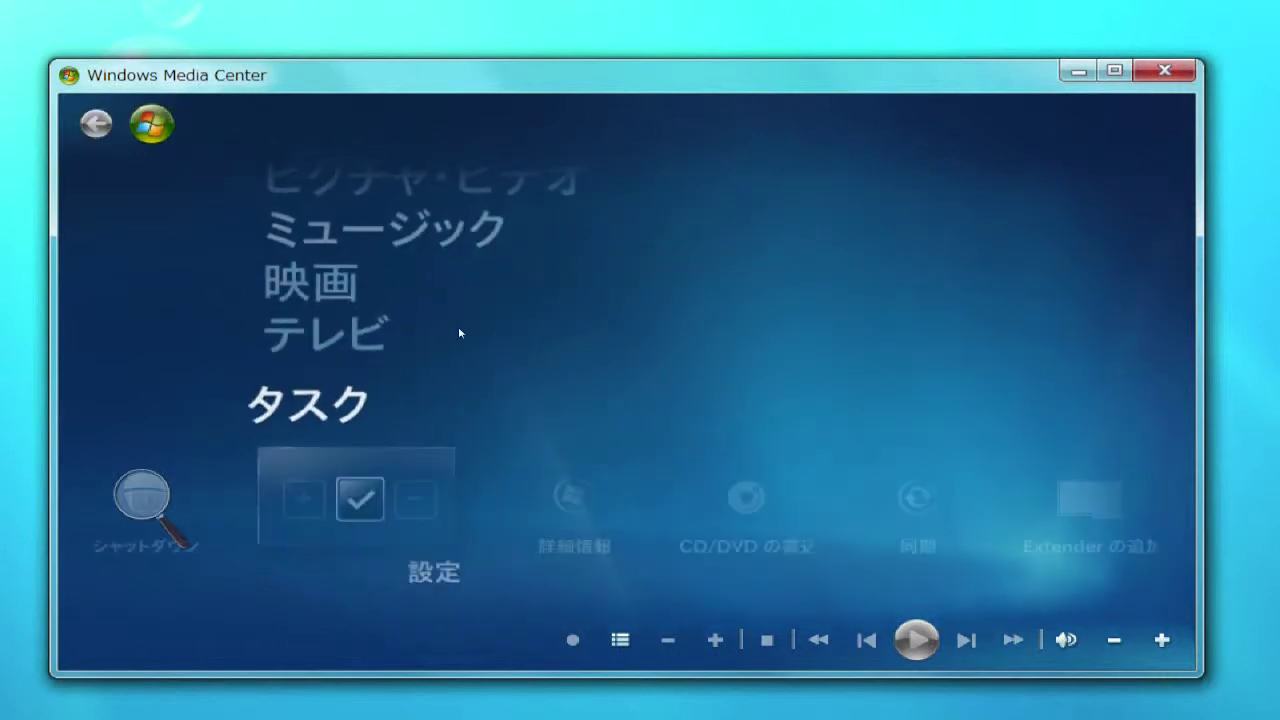
{"action": "scroll", "coordinate": [543, 363], "scroll_direction": "up", "scroll_amount": 4}
{"action": "scroll", "coordinate": [544, 364], "scroll_direction": "down", "scroll_amount": 4}
{"action": "scroll", "coordinate": [544, 364], "scroll_direction": "up", "scroll_amount": 3}
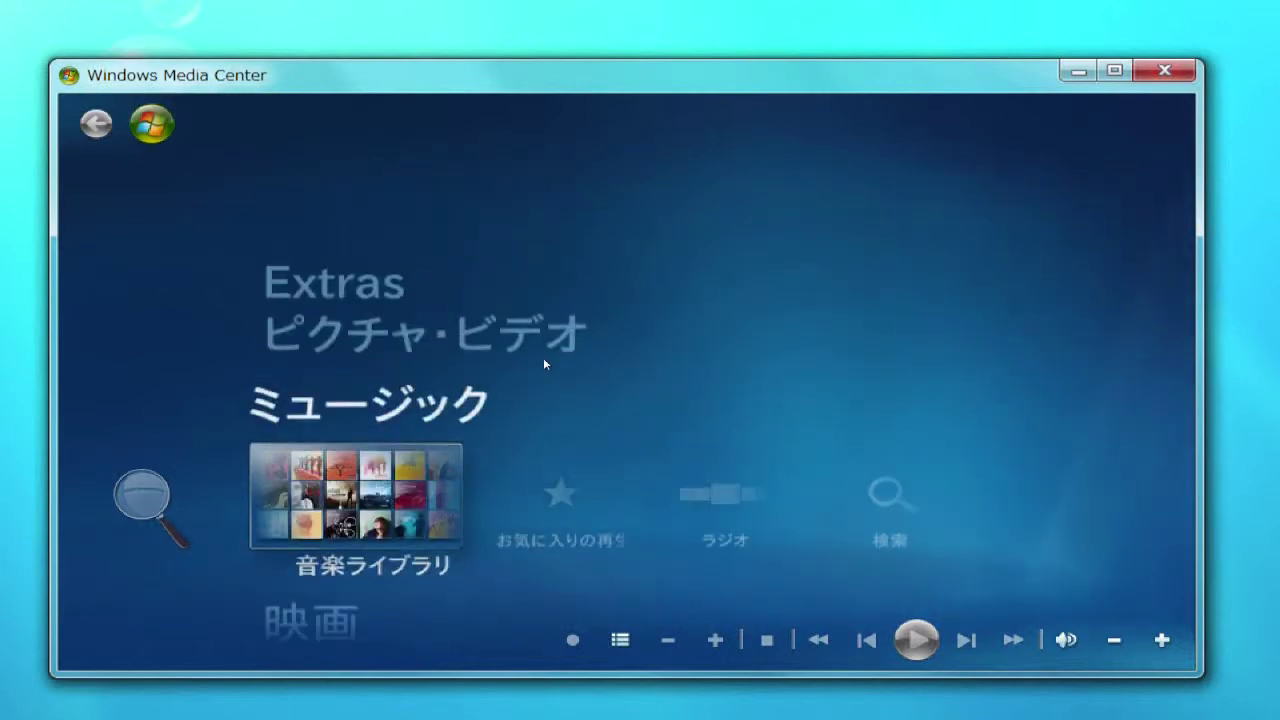
{"action": "scroll", "coordinate": [544, 364], "scroll_direction": "down", "scroll_amount": 3}
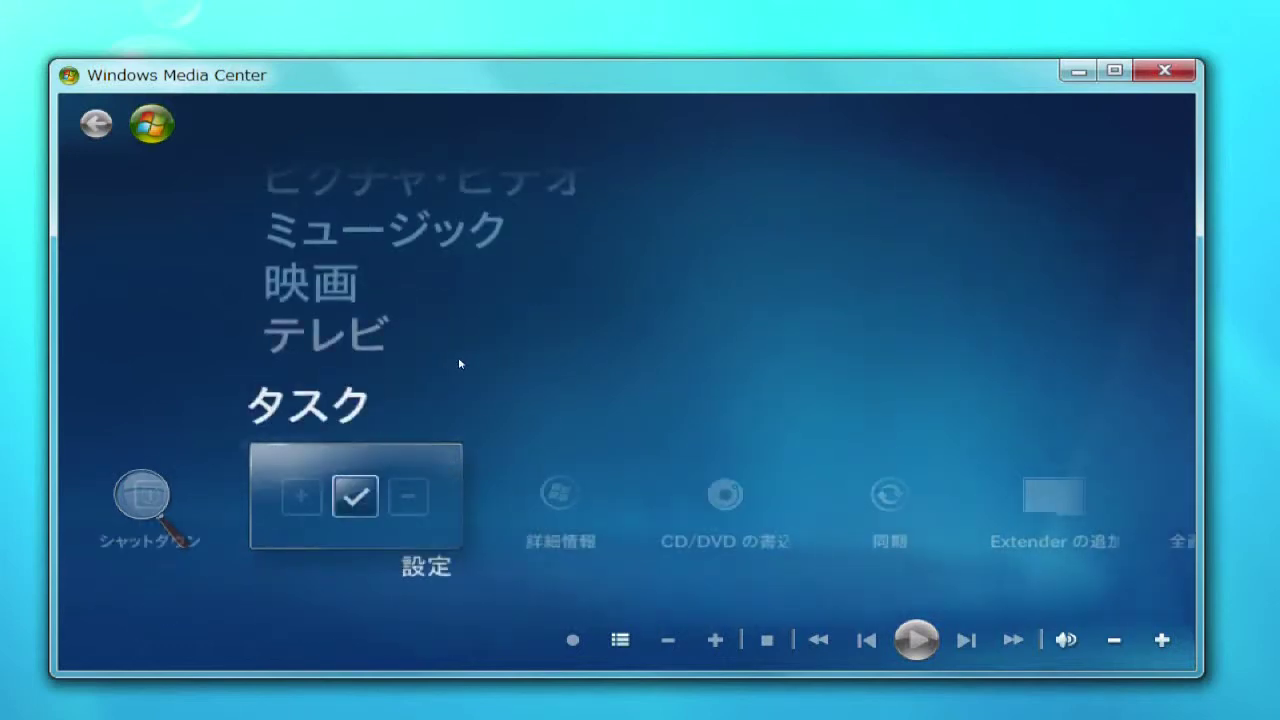
{"action": "scroll", "coordinate": [466, 366], "scroll_direction": "up", "scroll_amount": 1}
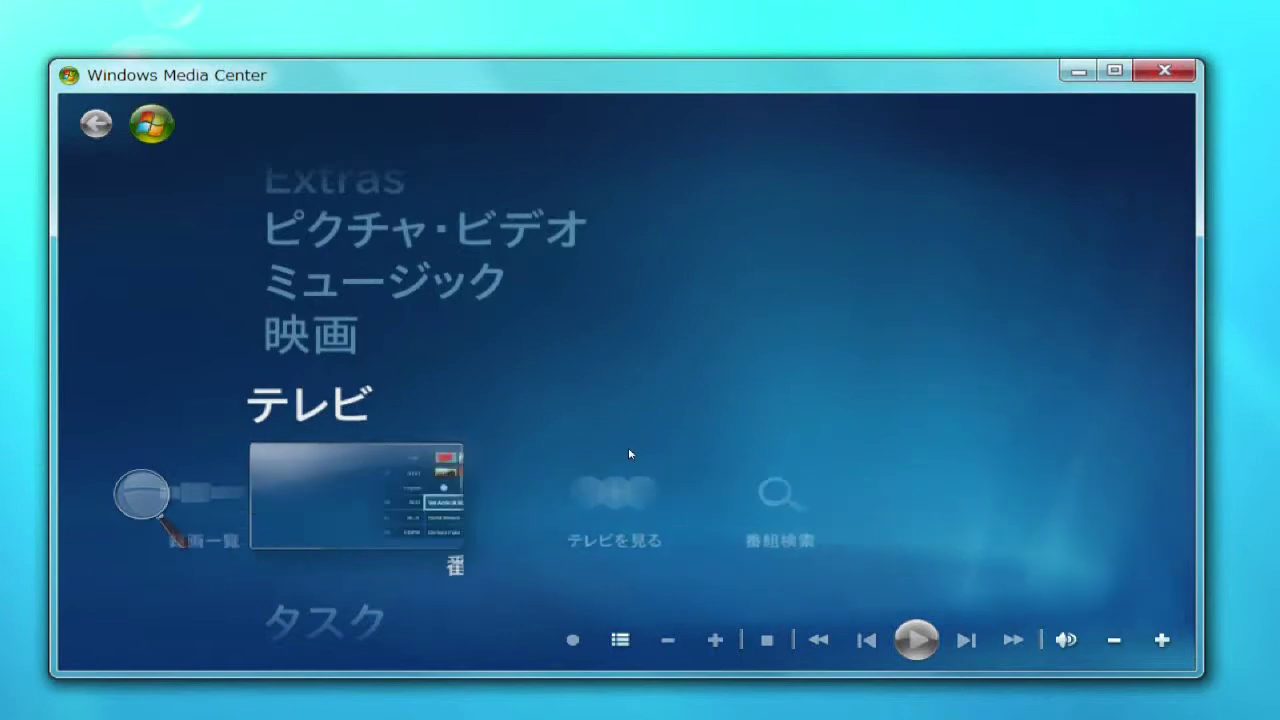
{"action": "key", "text": "Return"}
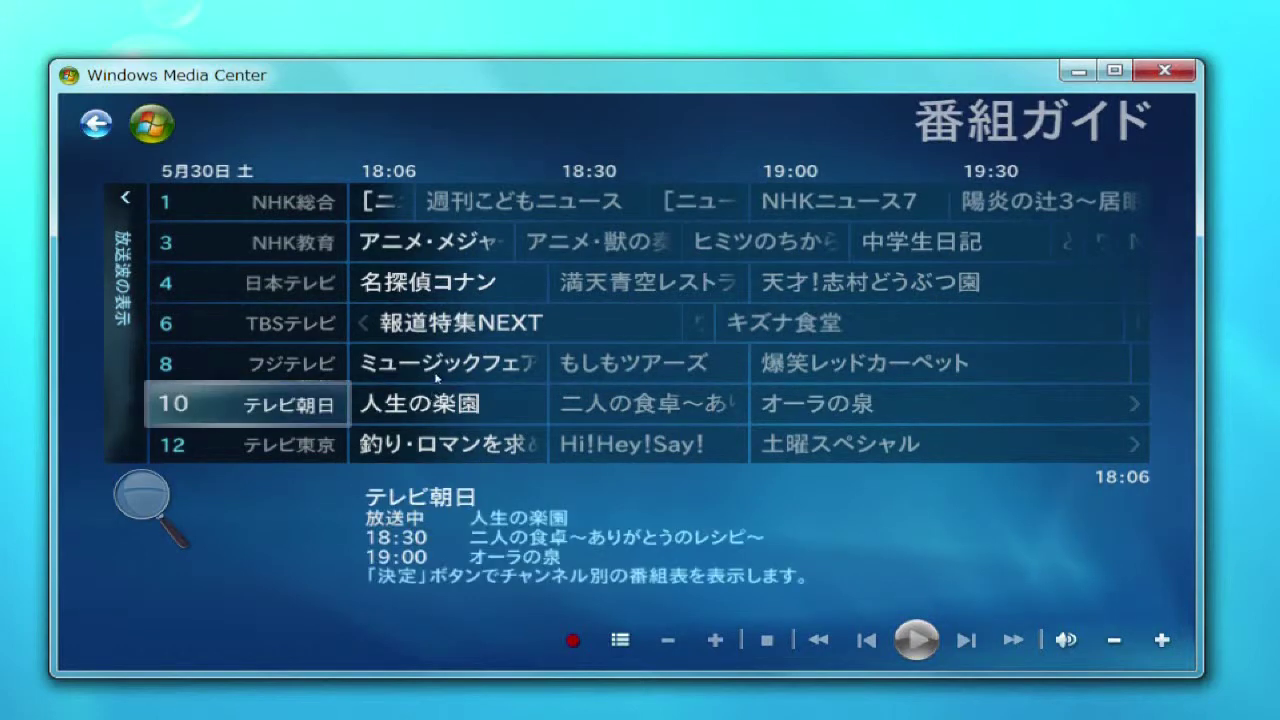
{"action": "key", "text": "BackSpace"}
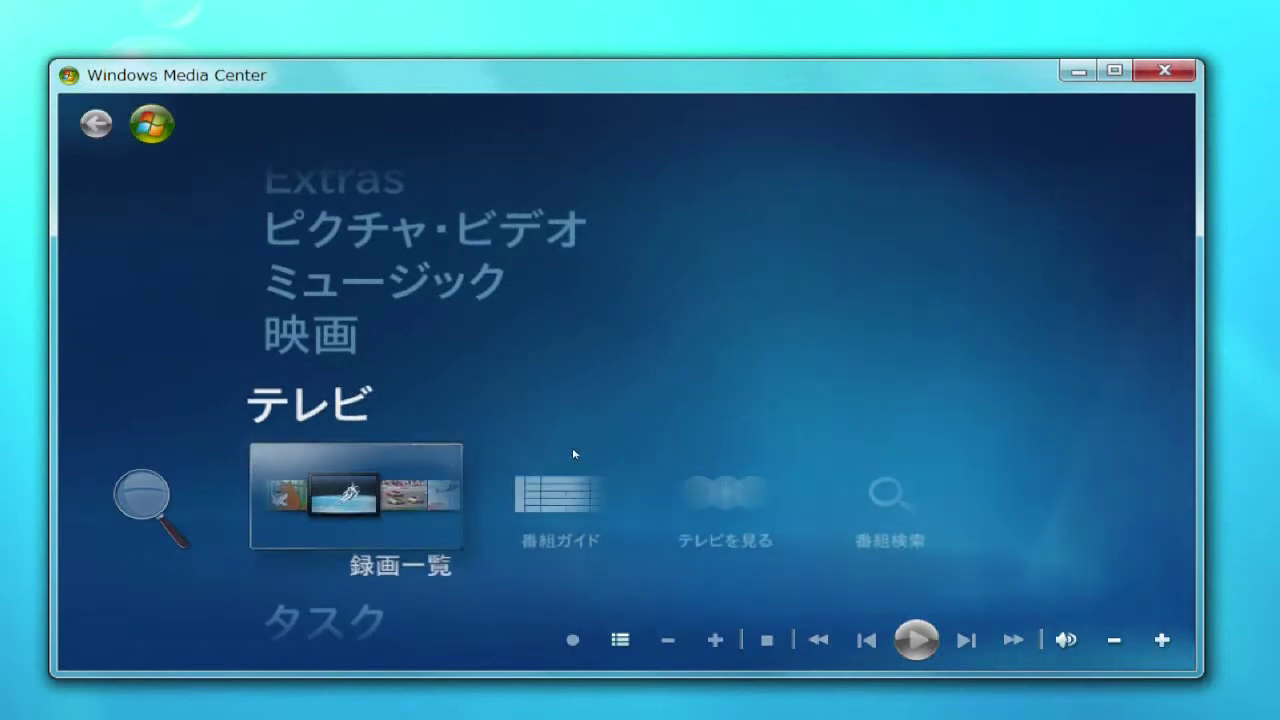
- Start live television with テレビを見る
{"action": "key", "text": "Right"}
{"action": "key", "text": "Right"}
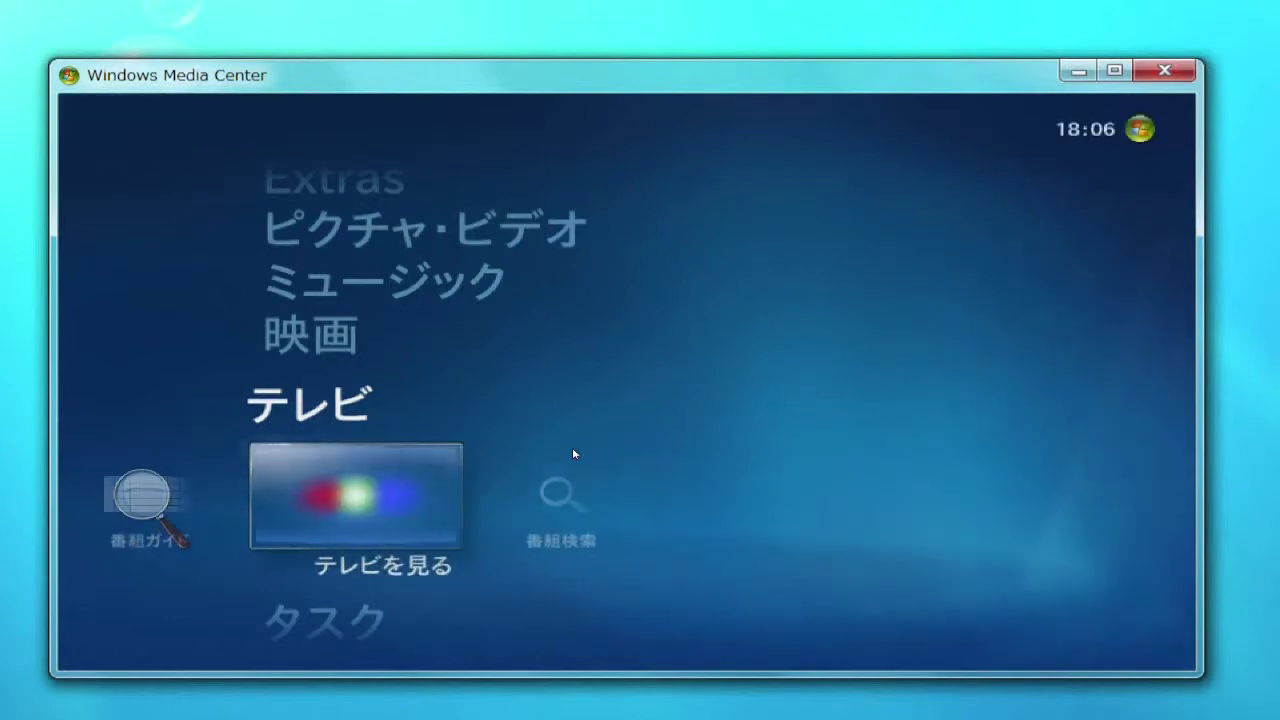
{"action": "key", "text": "Return"}
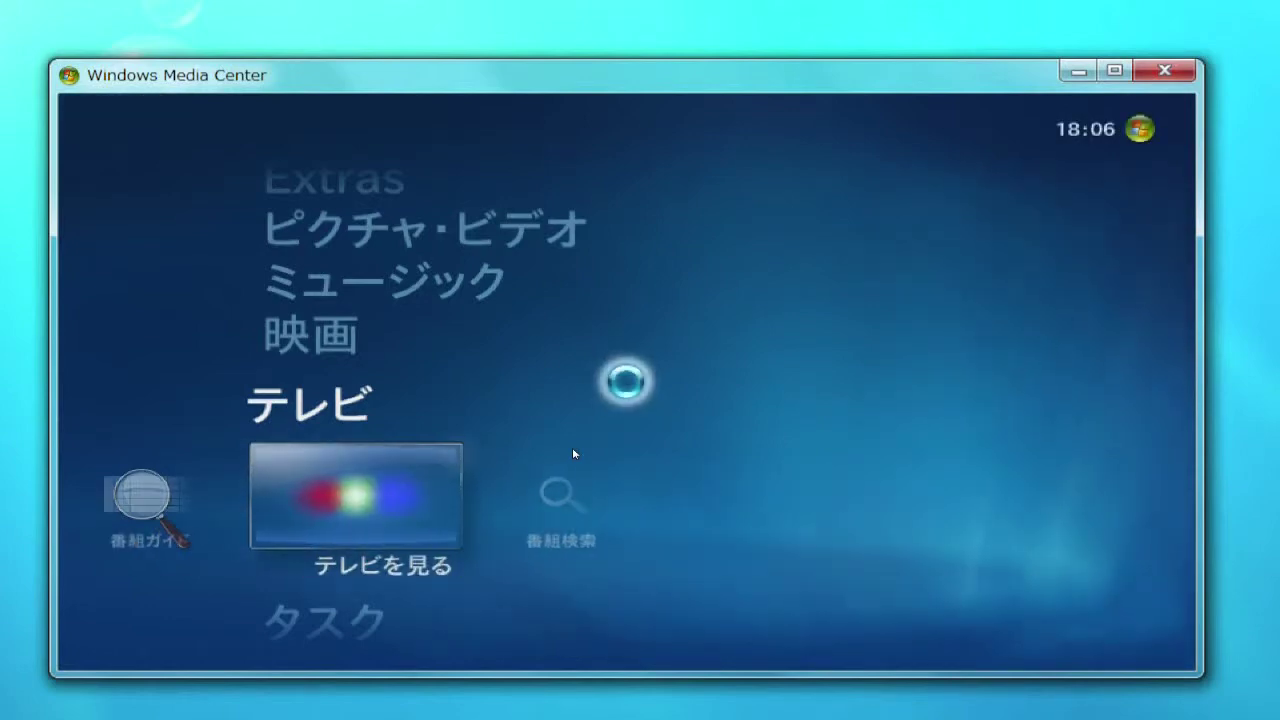
- View the channel listings in 番組ガイド, select the NHK総合 channel, and return to the start menu
{"action": "key", "text": "ctrl+g"}
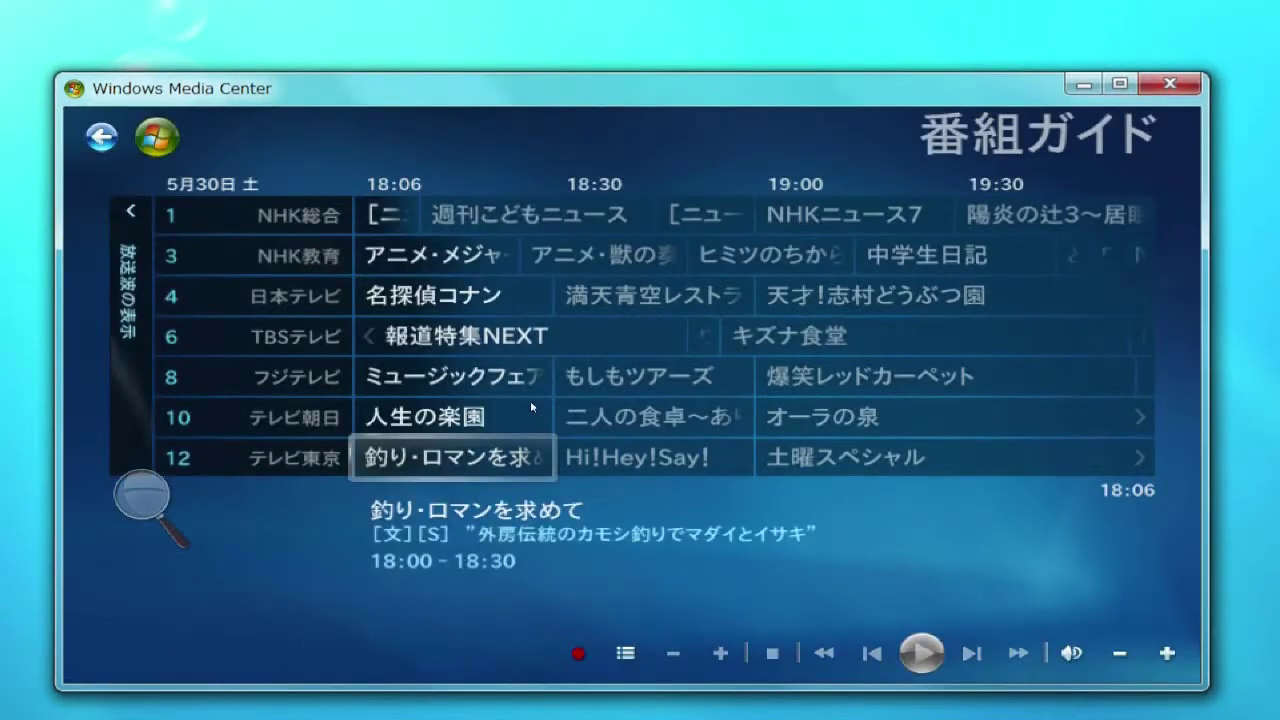
{"action": "key", "text": "Up"}
{"action": "key", "text": "Up"}
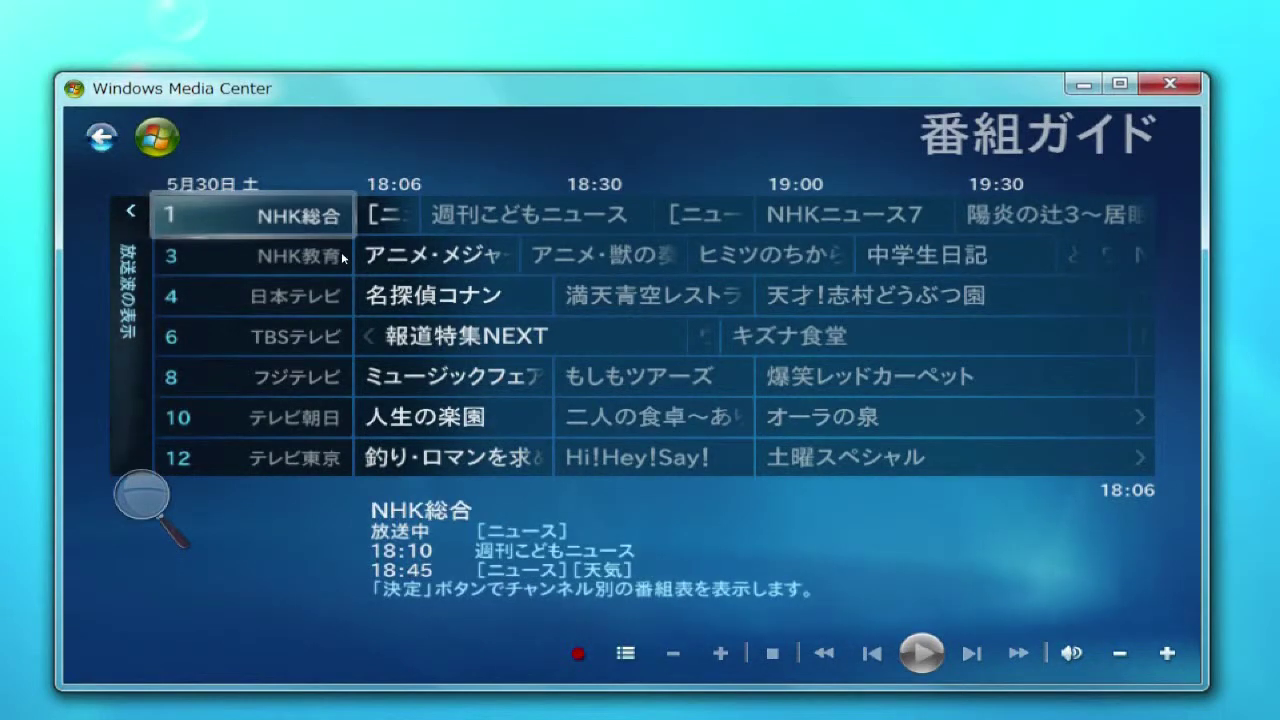
{"action": "key", "text": "BackSpace"}
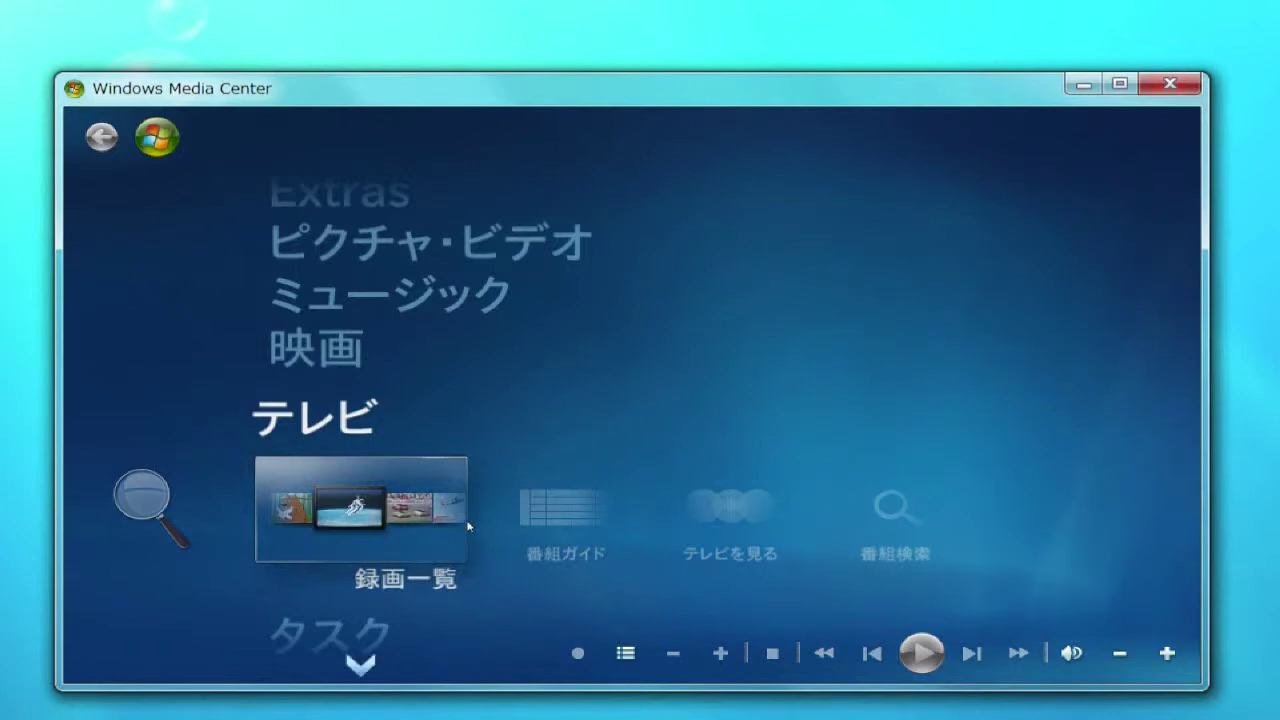
- Open 詳細情報 under タスク
{"action": "key", "text": "Down"}
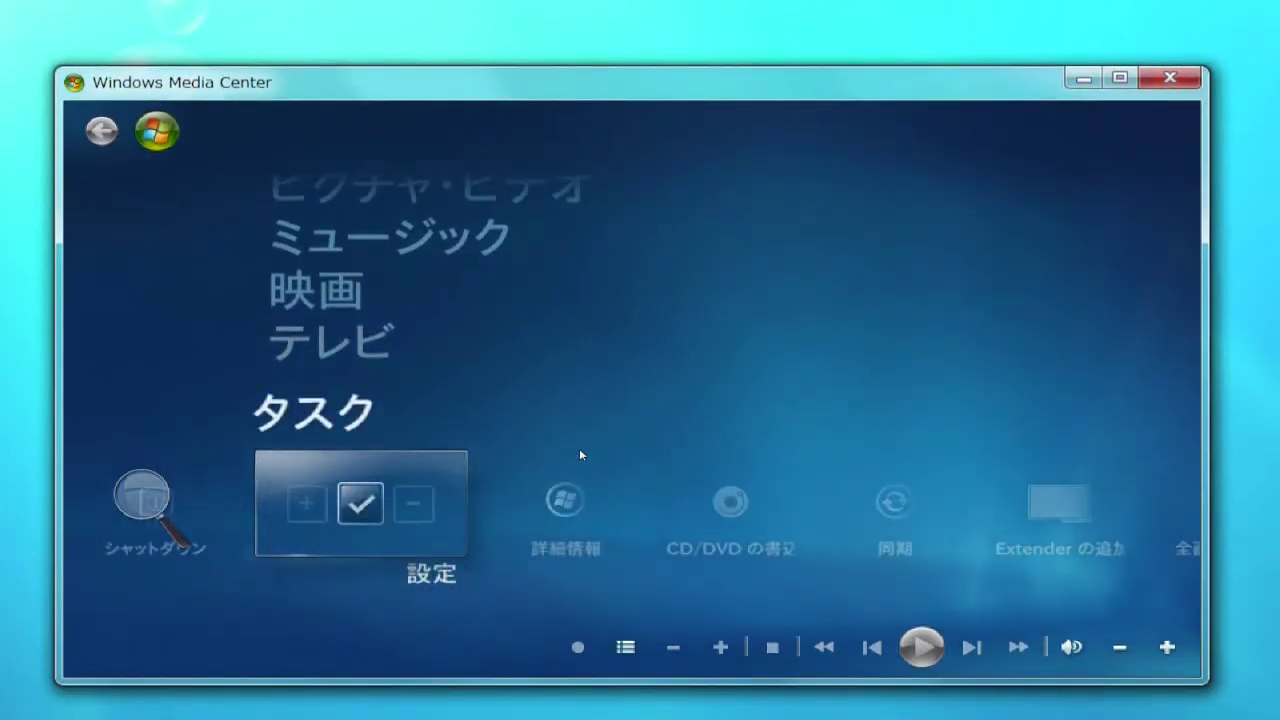
{"action": "key", "text": "Right"}
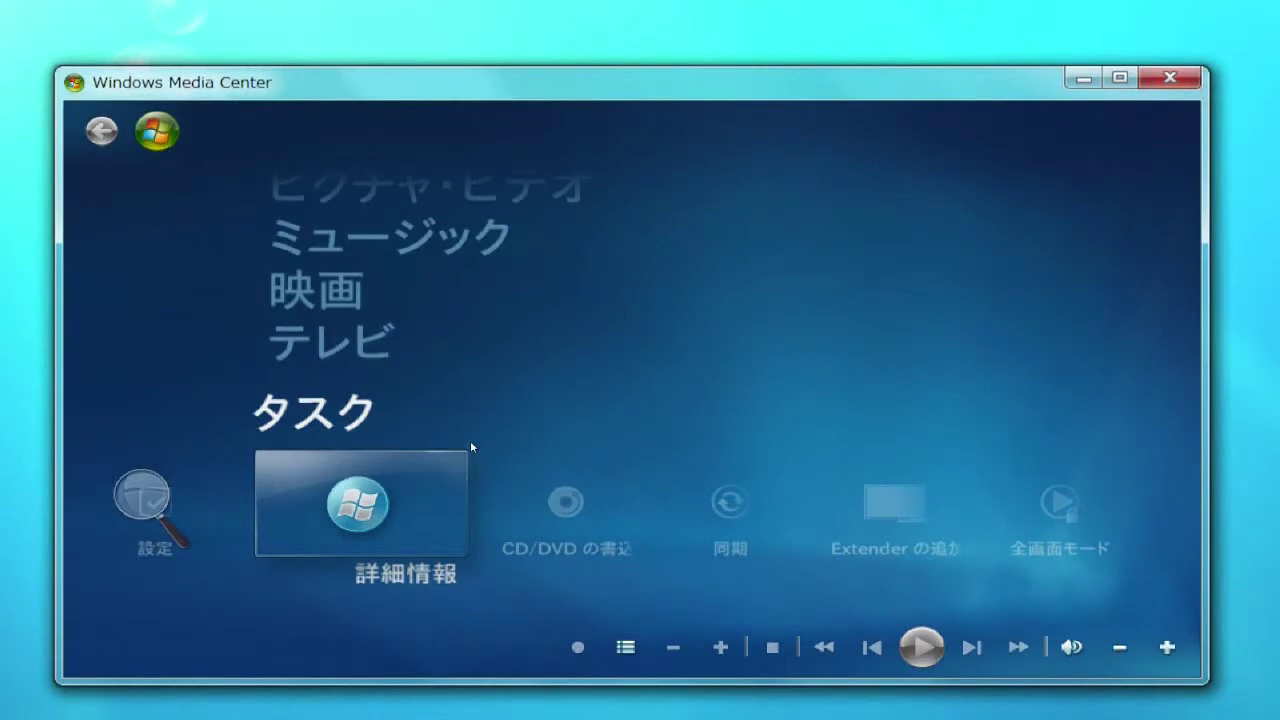
{"action": "key", "text": "Return"}
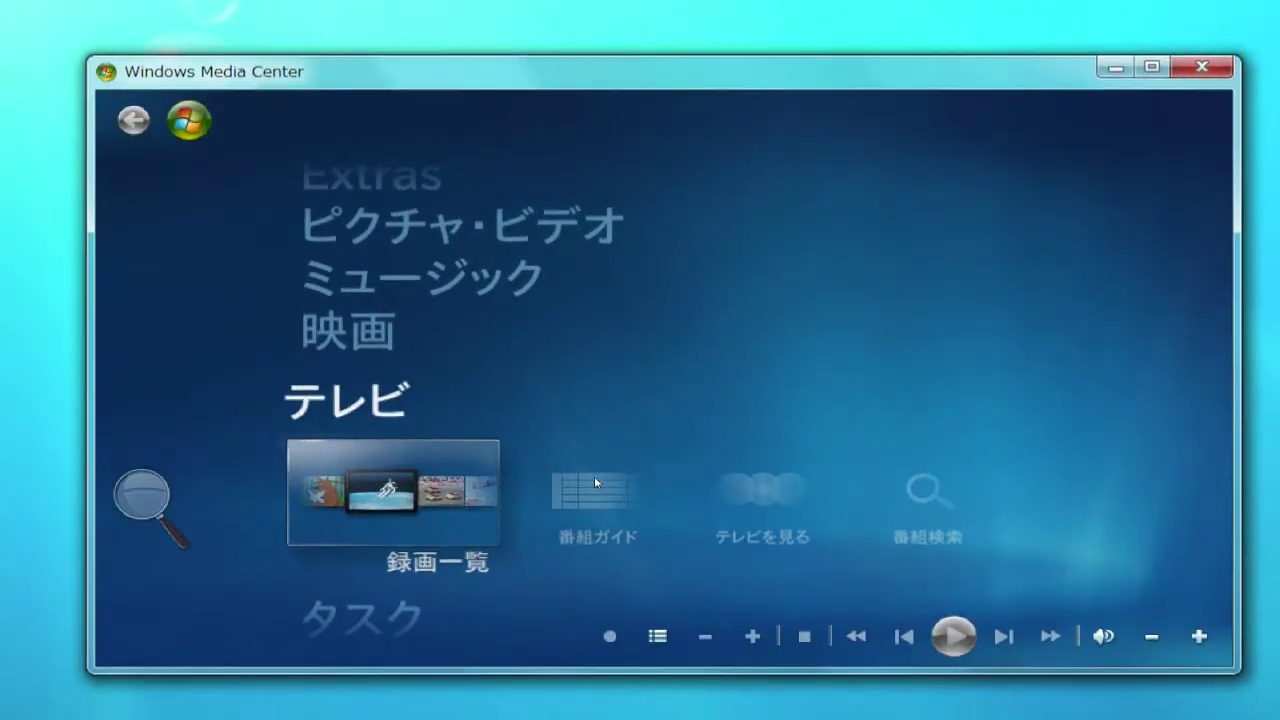
- Play the recorded show 風景 from 録画一覧 under テレビ and return to the start menu
{"action": "left_click", "coordinate": [462, 444]}
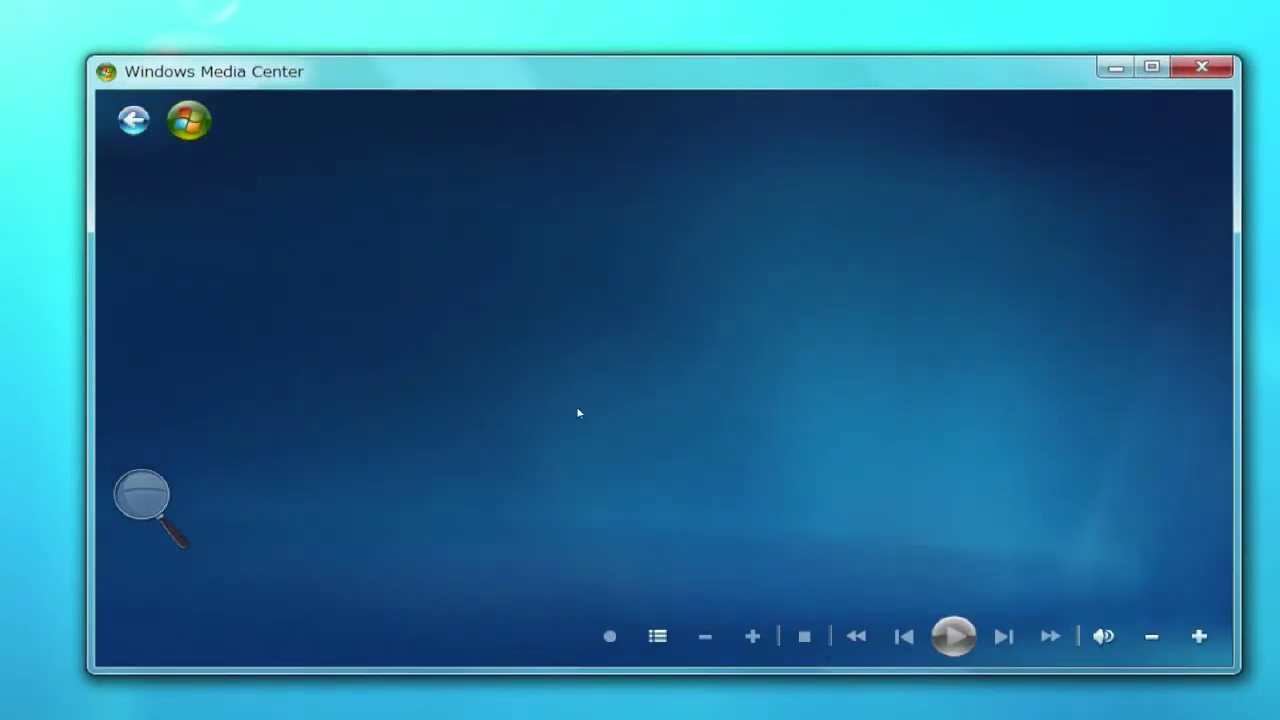
{"action": "left_click", "coordinate": [493, 368]}
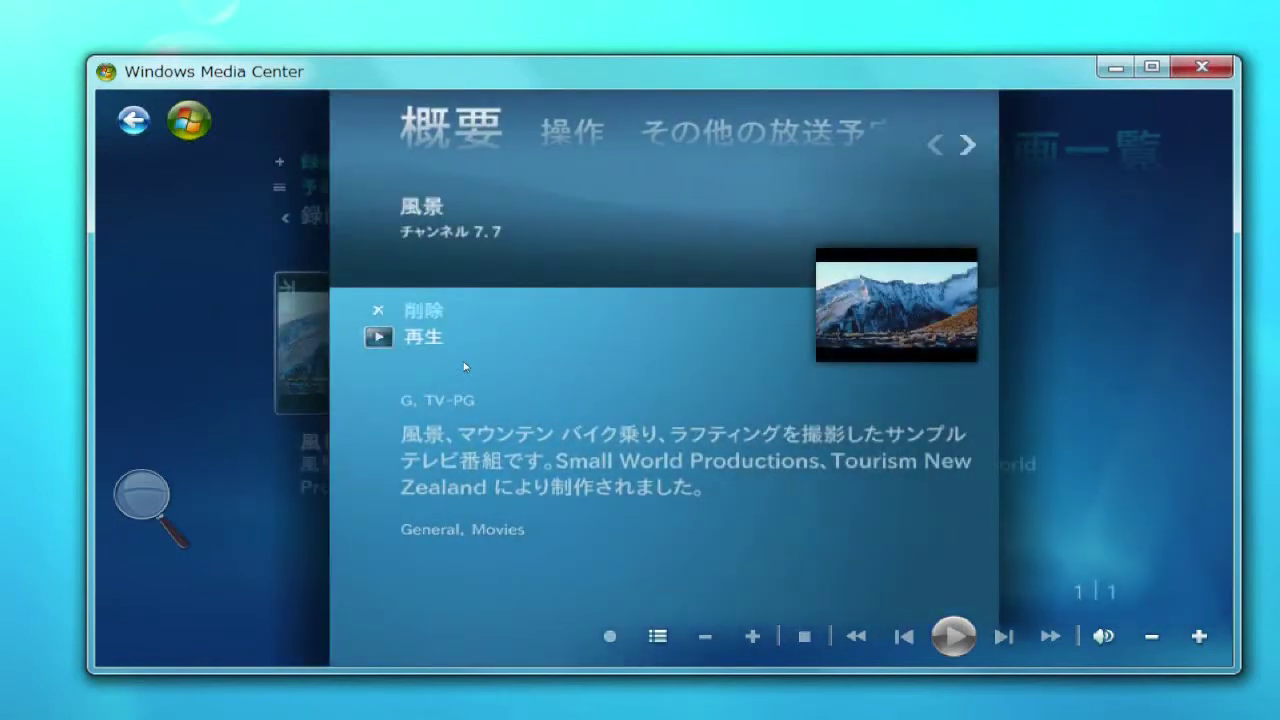
{"action": "key", "text": "Return"}
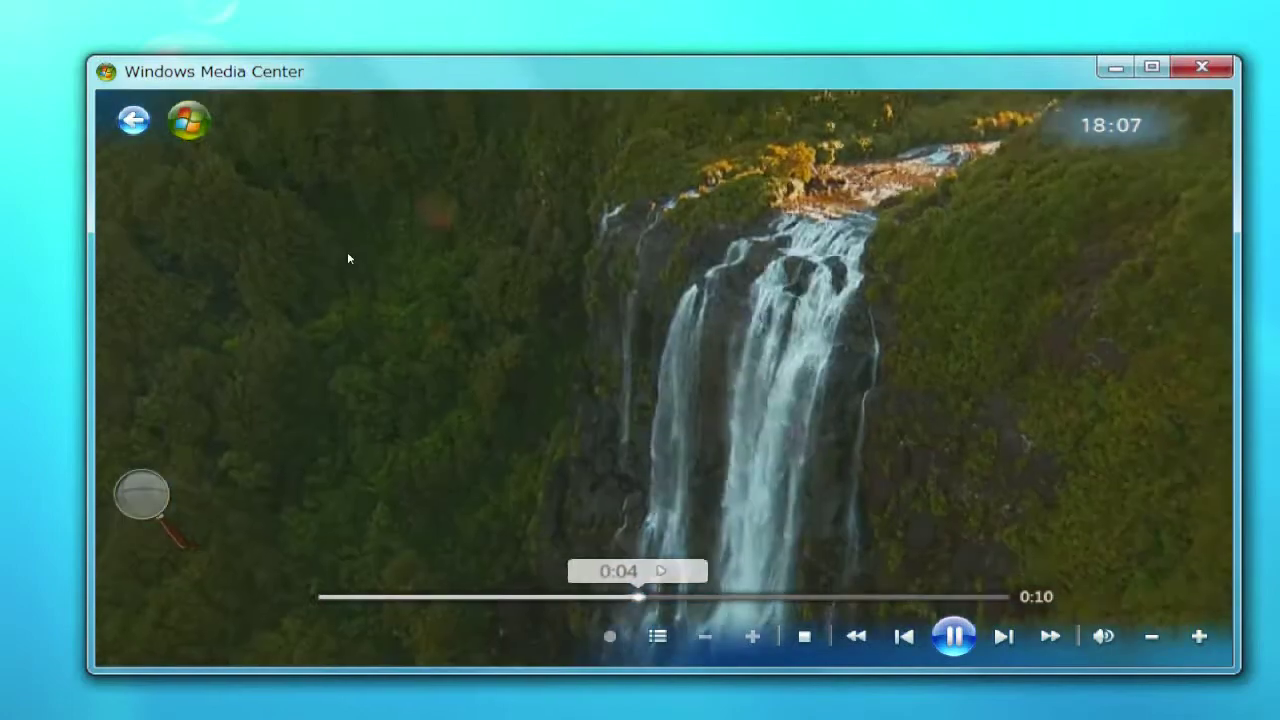
{"action": "key", "text": "BackSpace"}
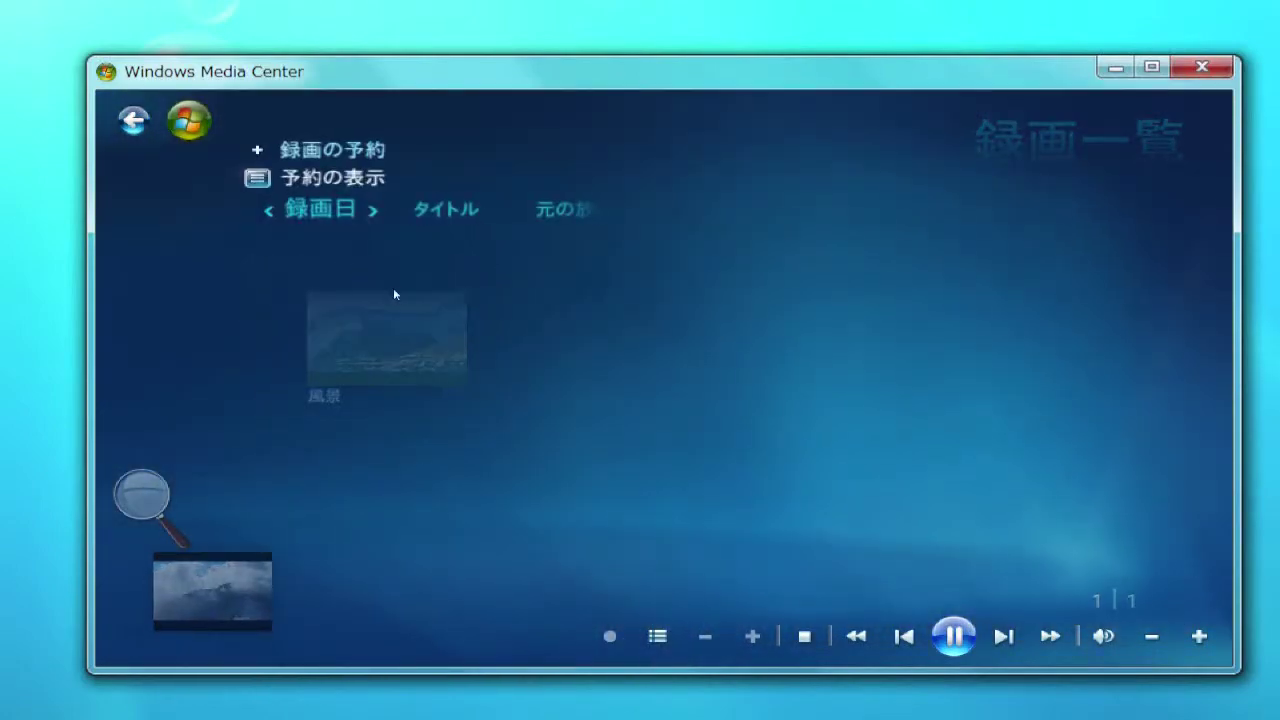
{"action": "key", "text": "BackSpace"}
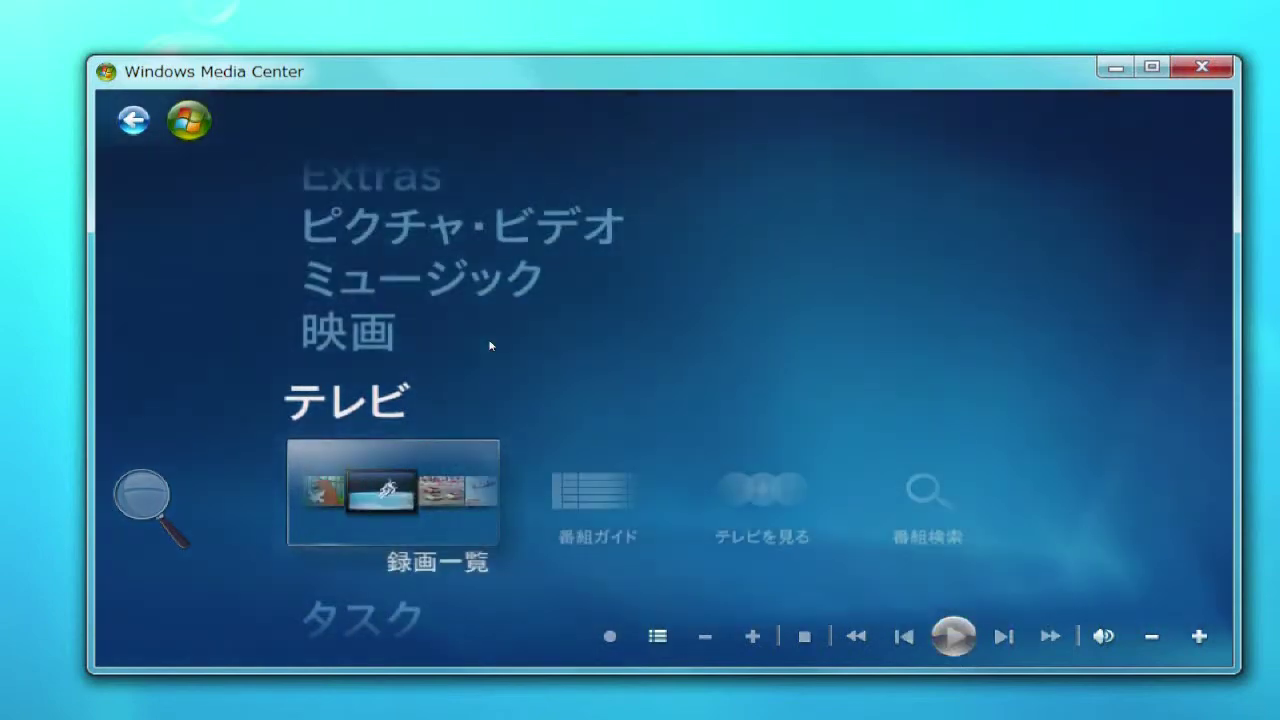
- Play the Bob Acri album from 音楽ライブラリ under ミュージック
{"action": "key", "text": "Up"}
{"action": "key", "text": "Up"}
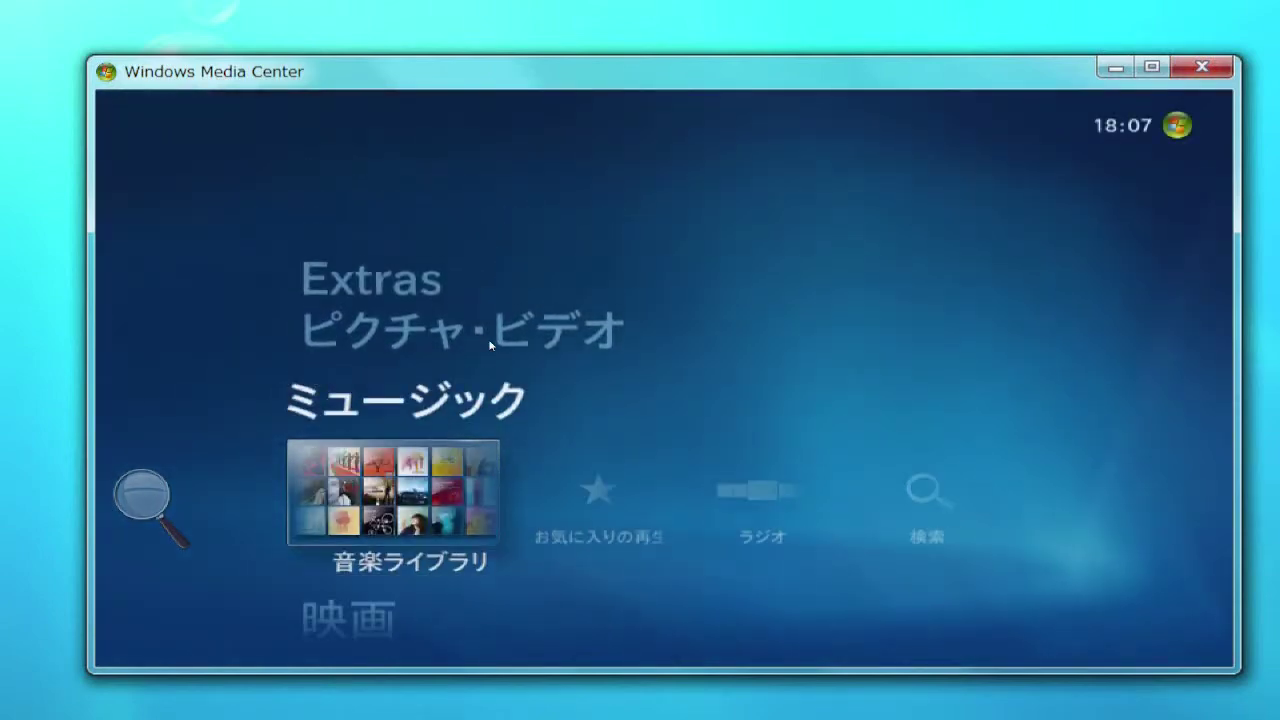
{"action": "key", "text": "Return"}
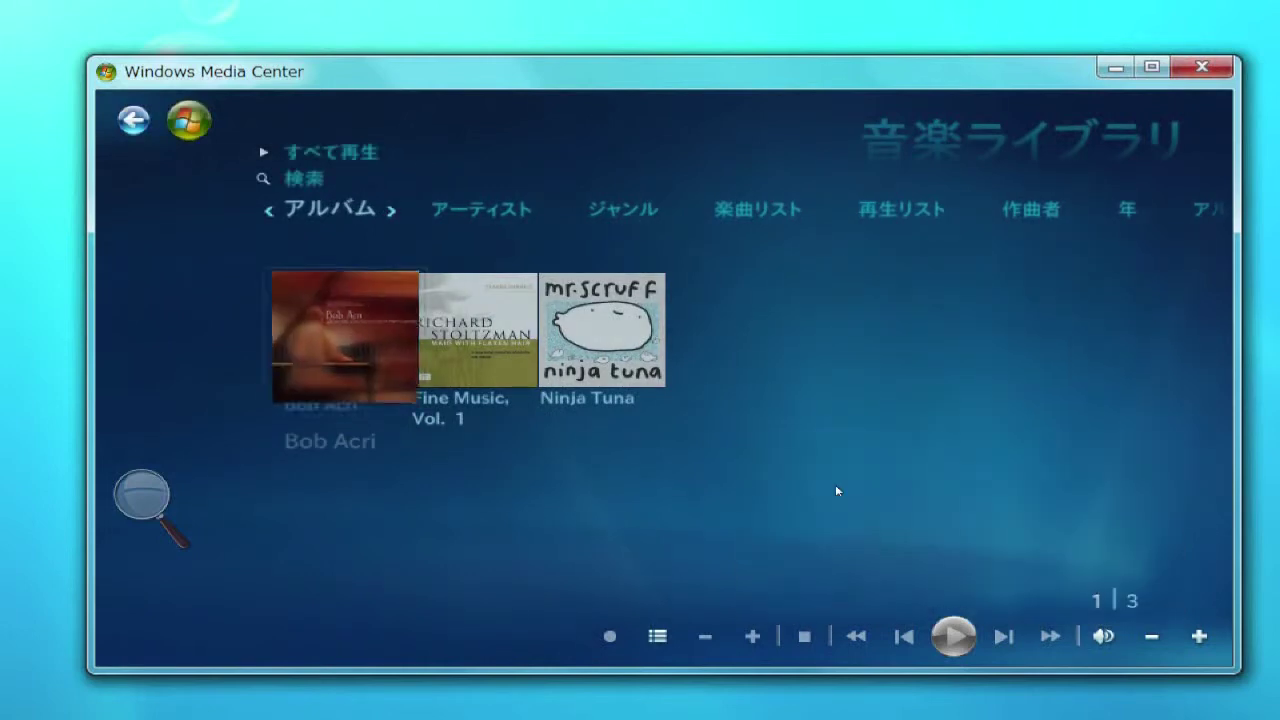
{"action": "key", "text": "Return"}
{"action": "key", "text": "Return"}
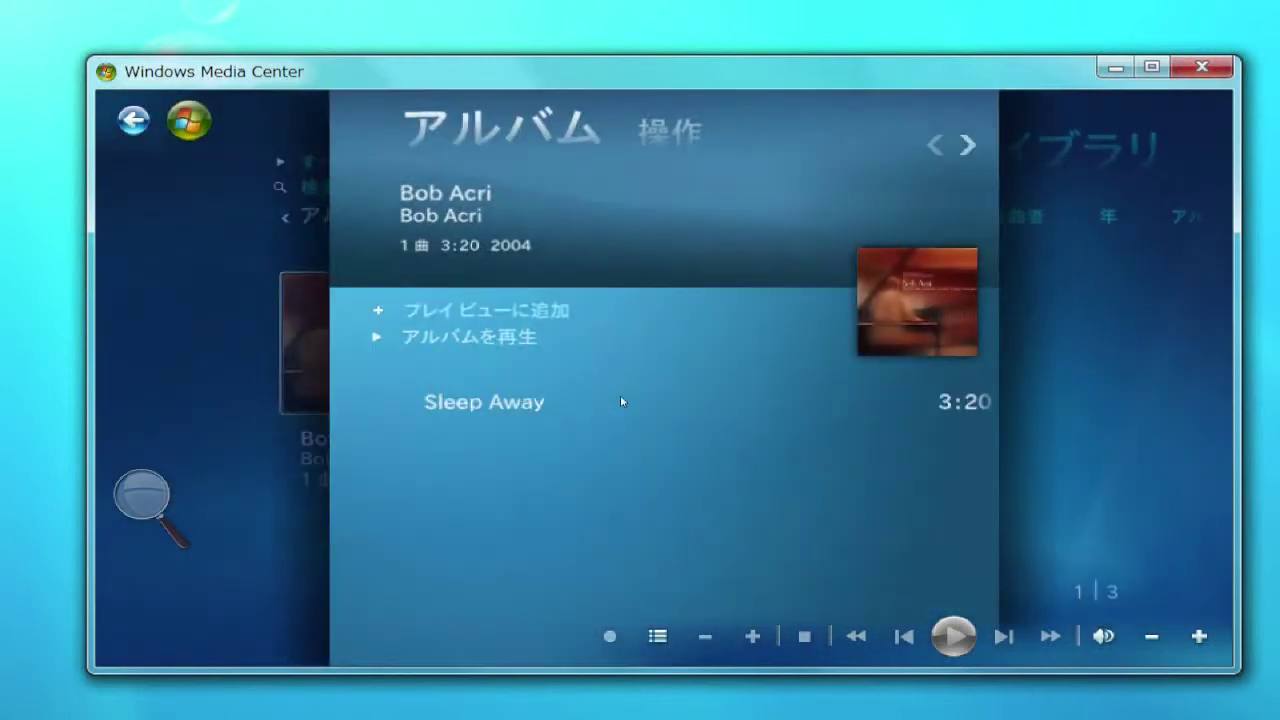
{"action": "key", "text": "Return"}
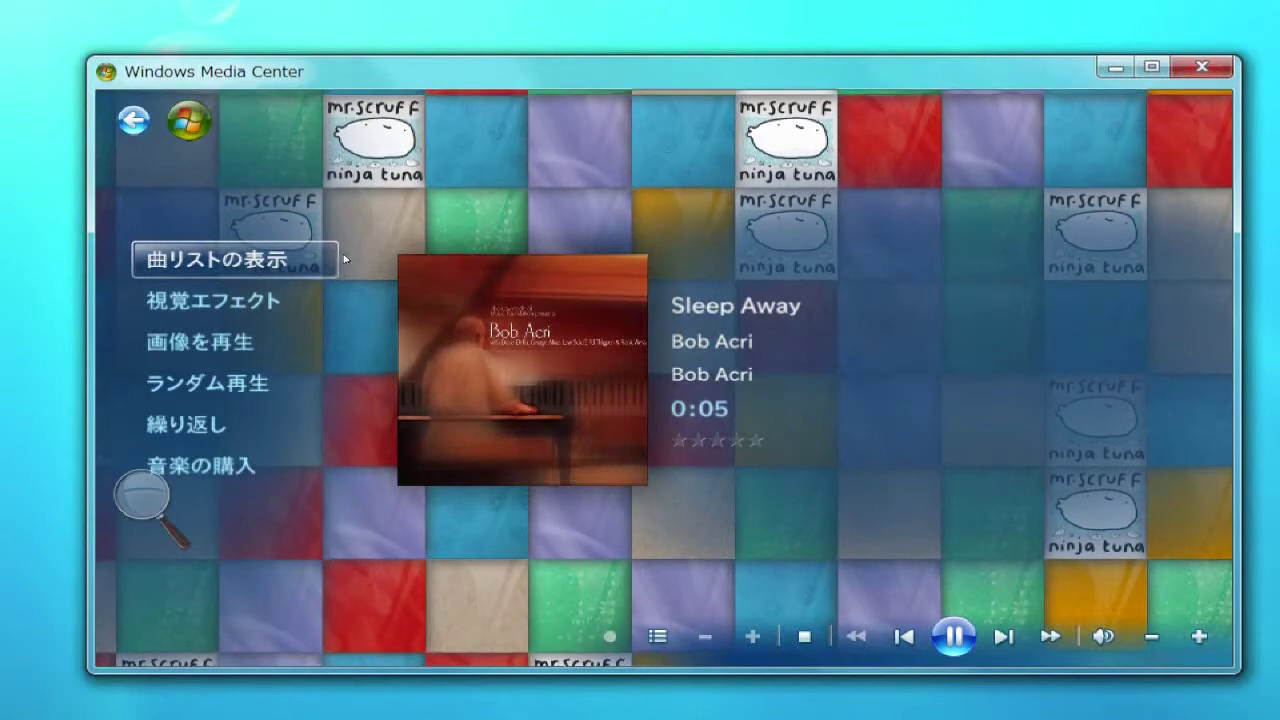
- Stop the music playback from the start menu and check the ラジオ page under ミュージック
{"action": "key", "text": "BackSpace"}
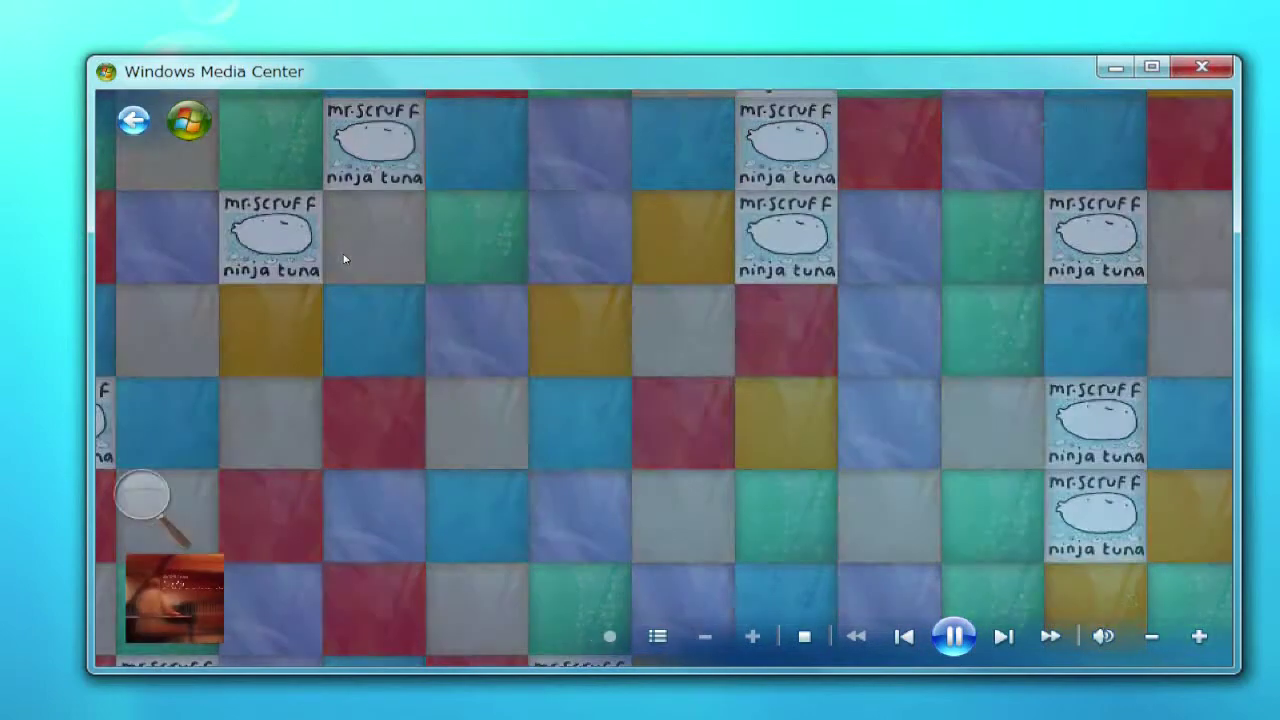
{"action": "key", "text": "BackSpace"}
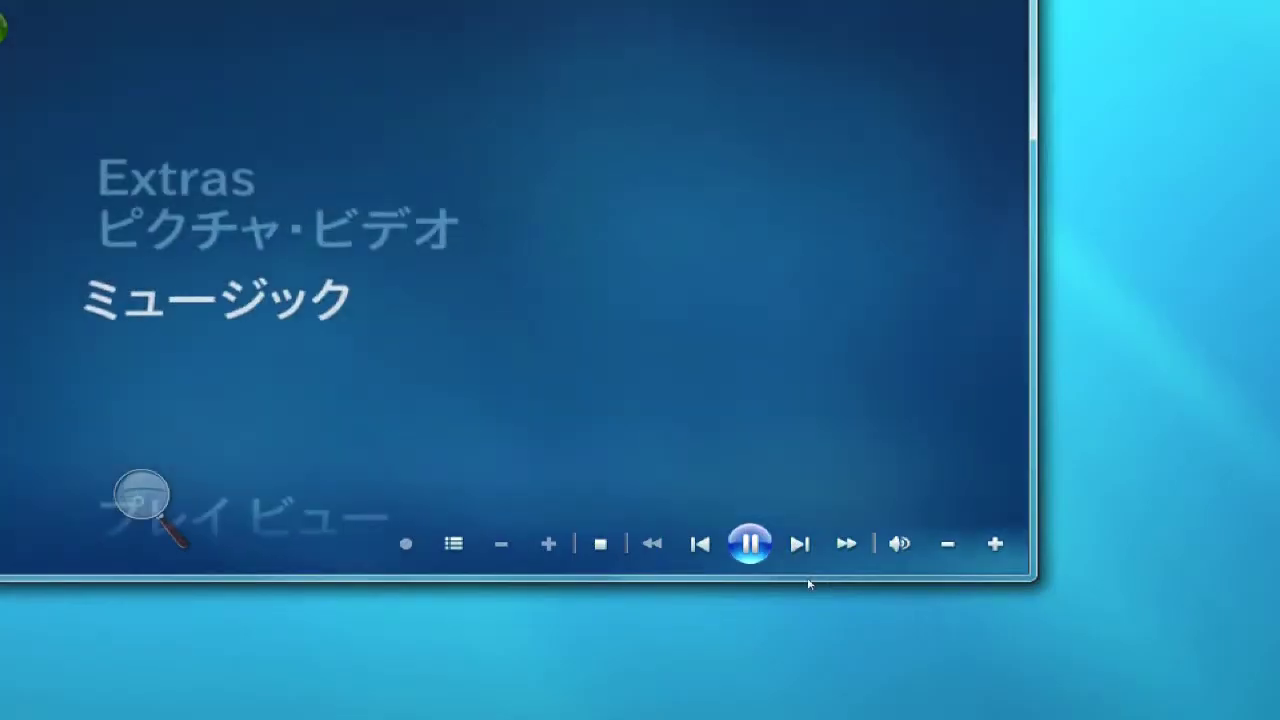
{"action": "key", "text": "ctrl+shift+s"}
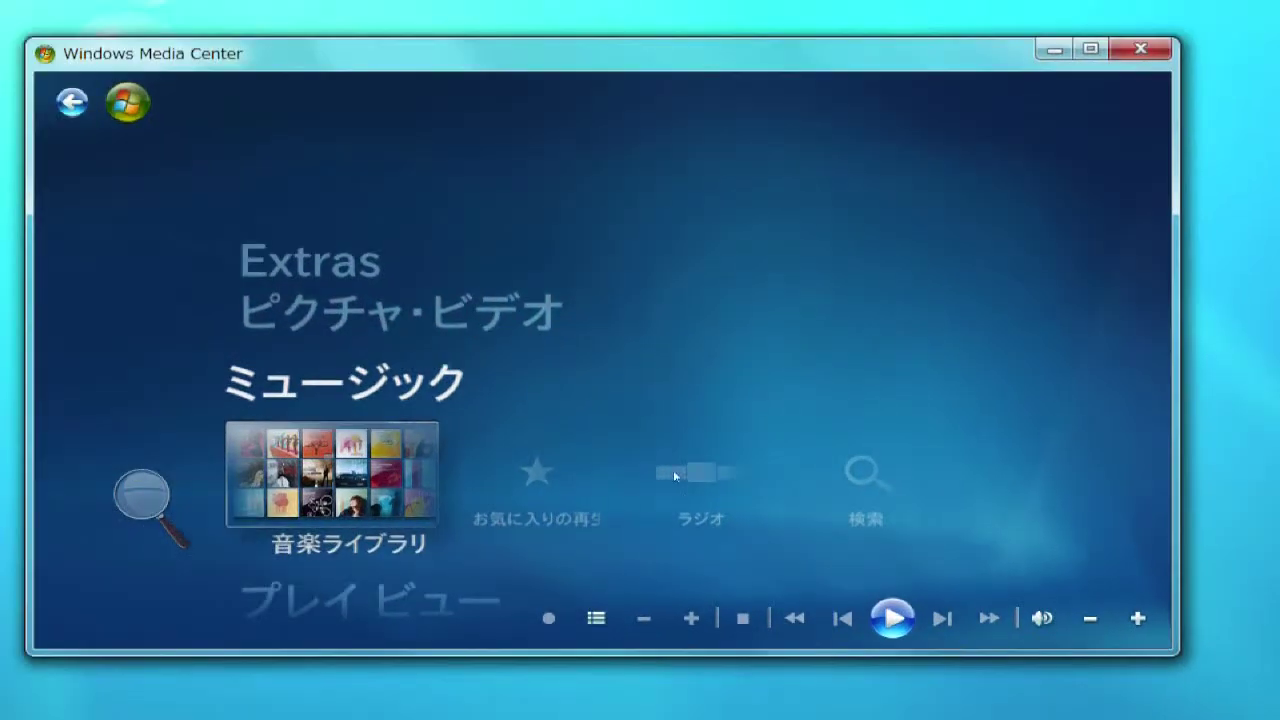
{"action": "left_click", "coordinate": [683, 466]}
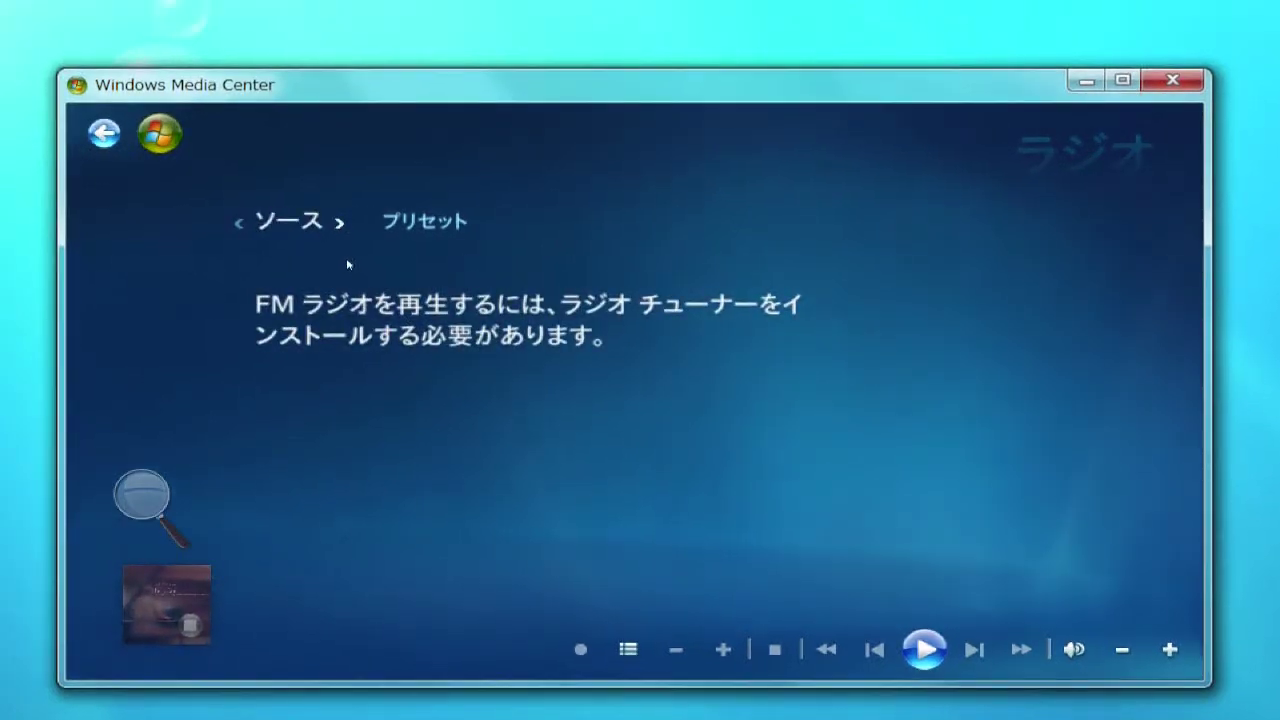
{"action": "key", "text": "BackSpace"}
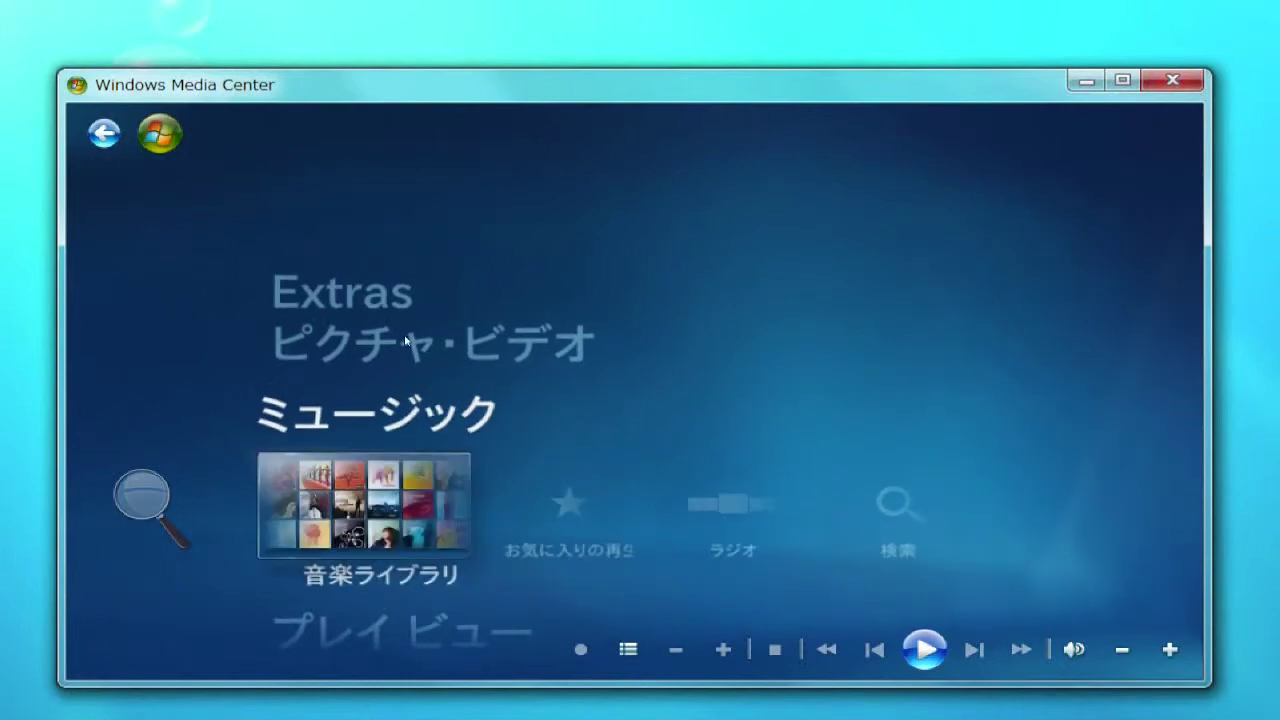
- Open the koala picture from the サンプル ピクチャ folder in 画像ライブラリ, declining to add pictures to the library
{"action": "left_click", "coordinate": [451, 351]}
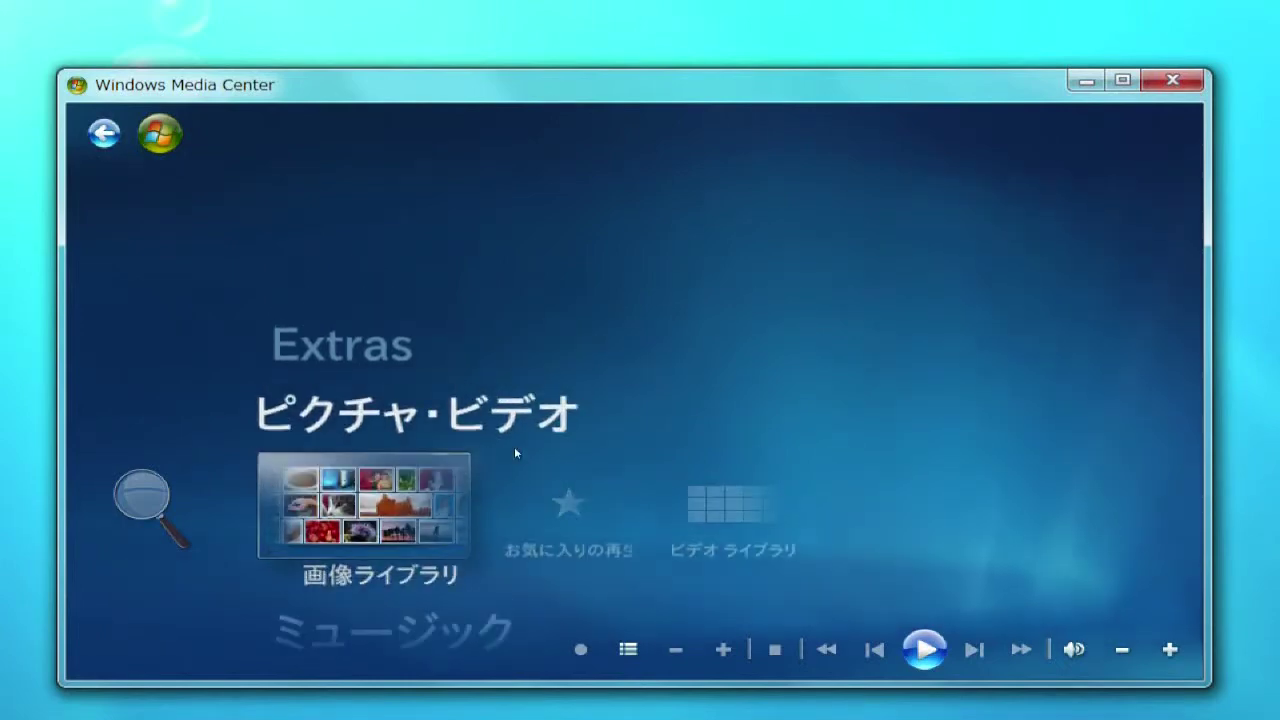
{"action": "key", "text": "Return"}
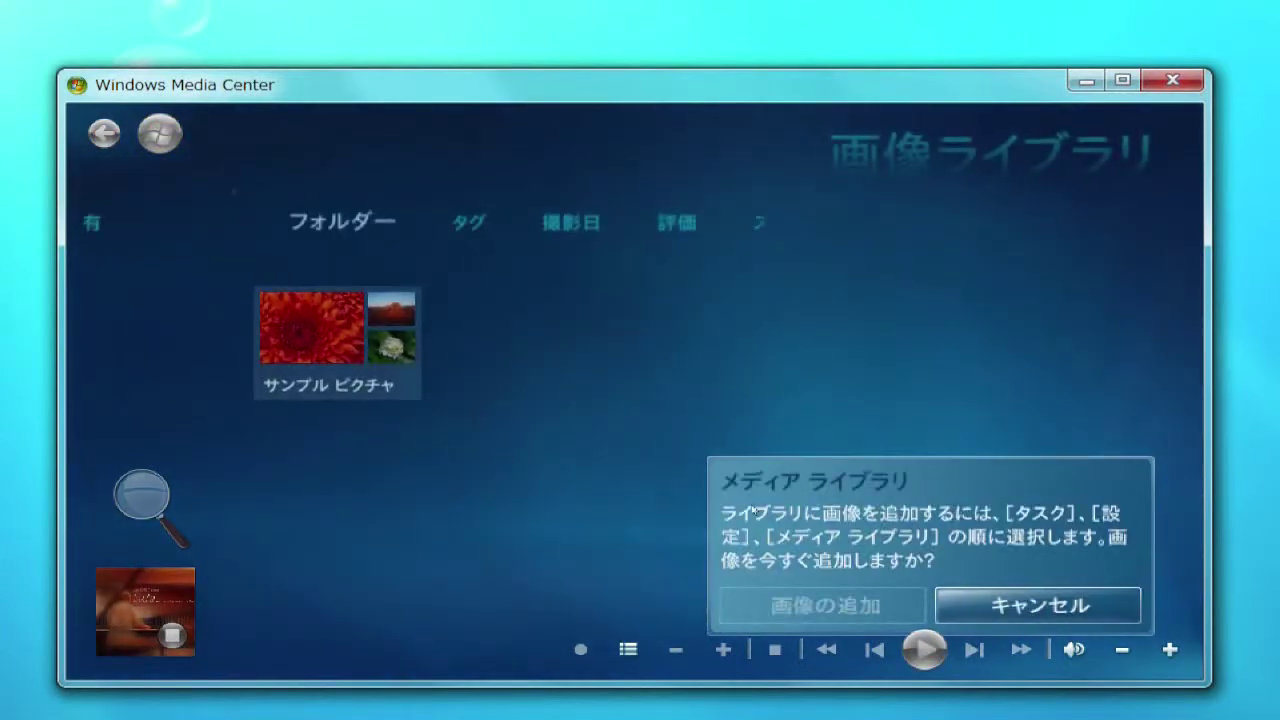
{"action": "left_click", "coordinate": [1038, 605]}
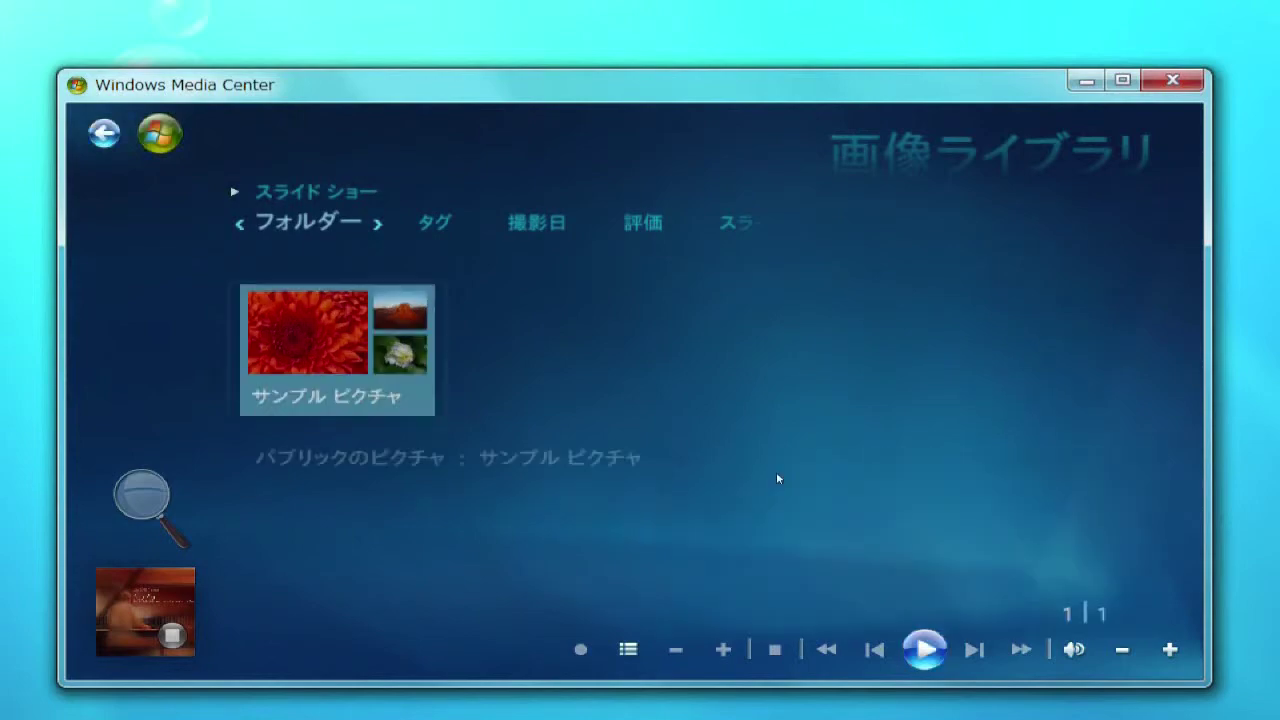
{"action": "left_click", "coordinate": [420, 370]}
{"action": "left_click", "coordinate": [596, 360]}
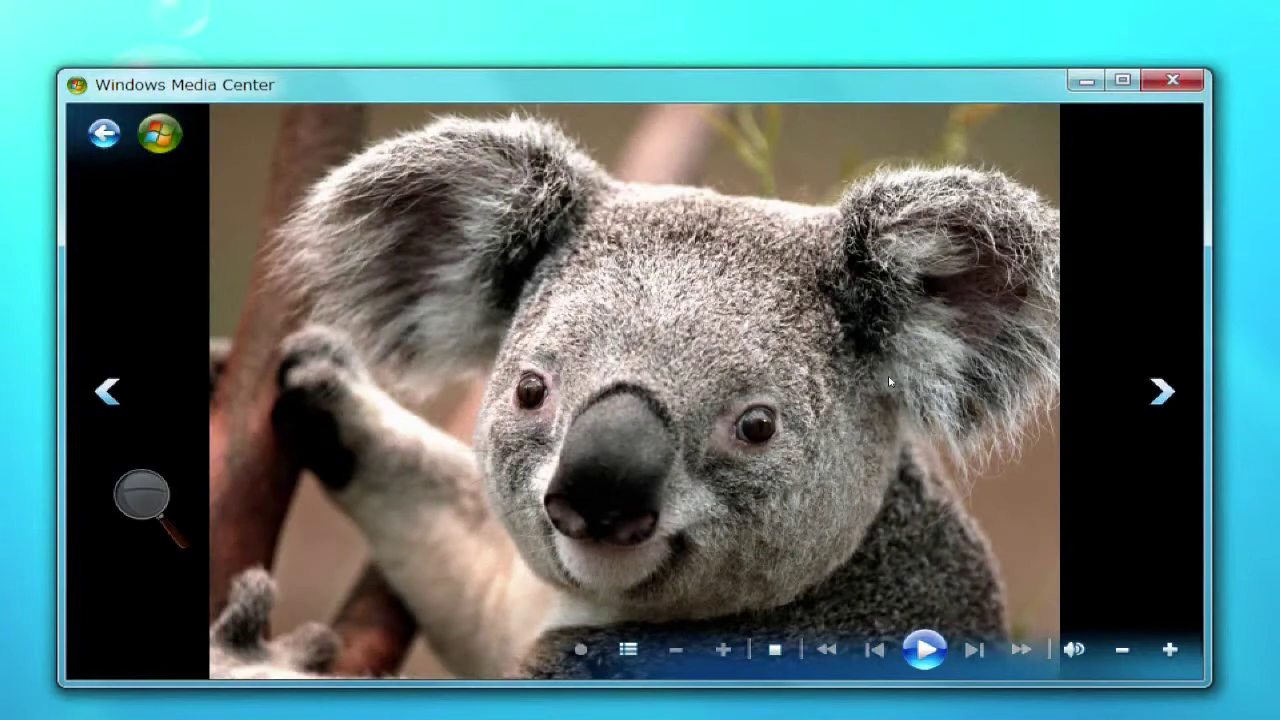
- Advance to the next sample picture, then check 番組ガイド and return to the picture view
{"action": "key", "text": "Right"}
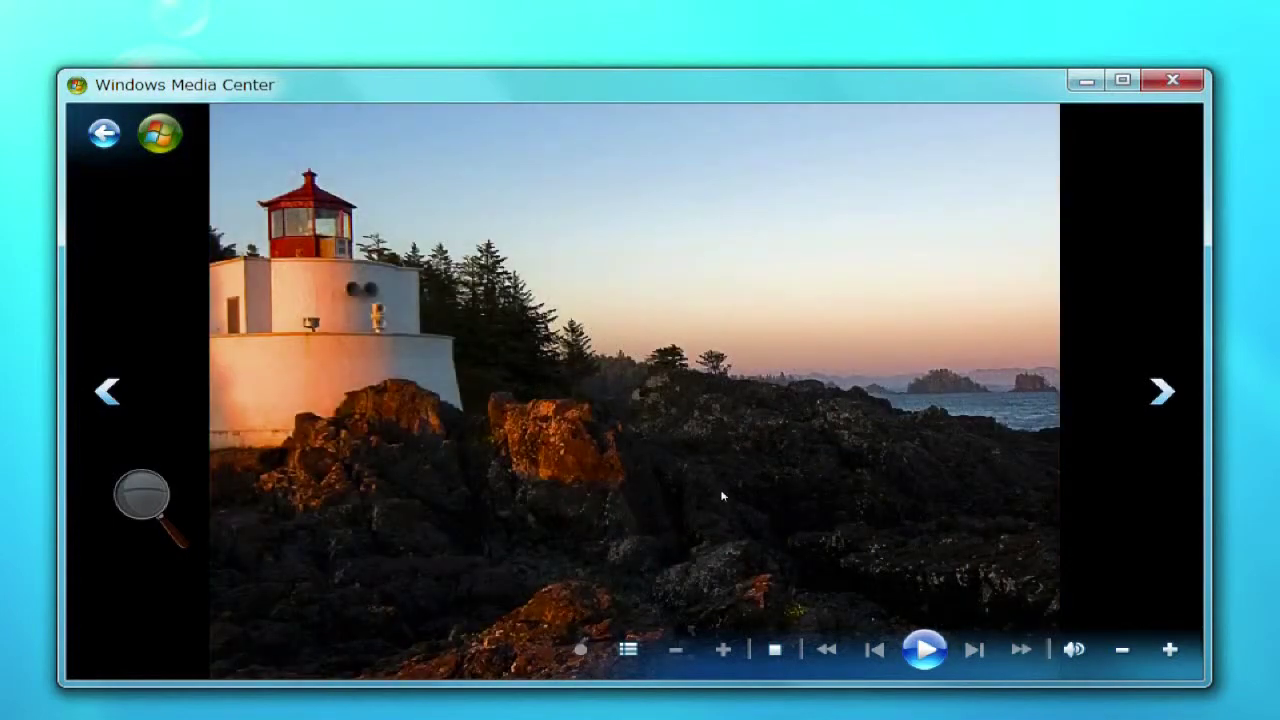
{"action": "key", "text": "Return"}
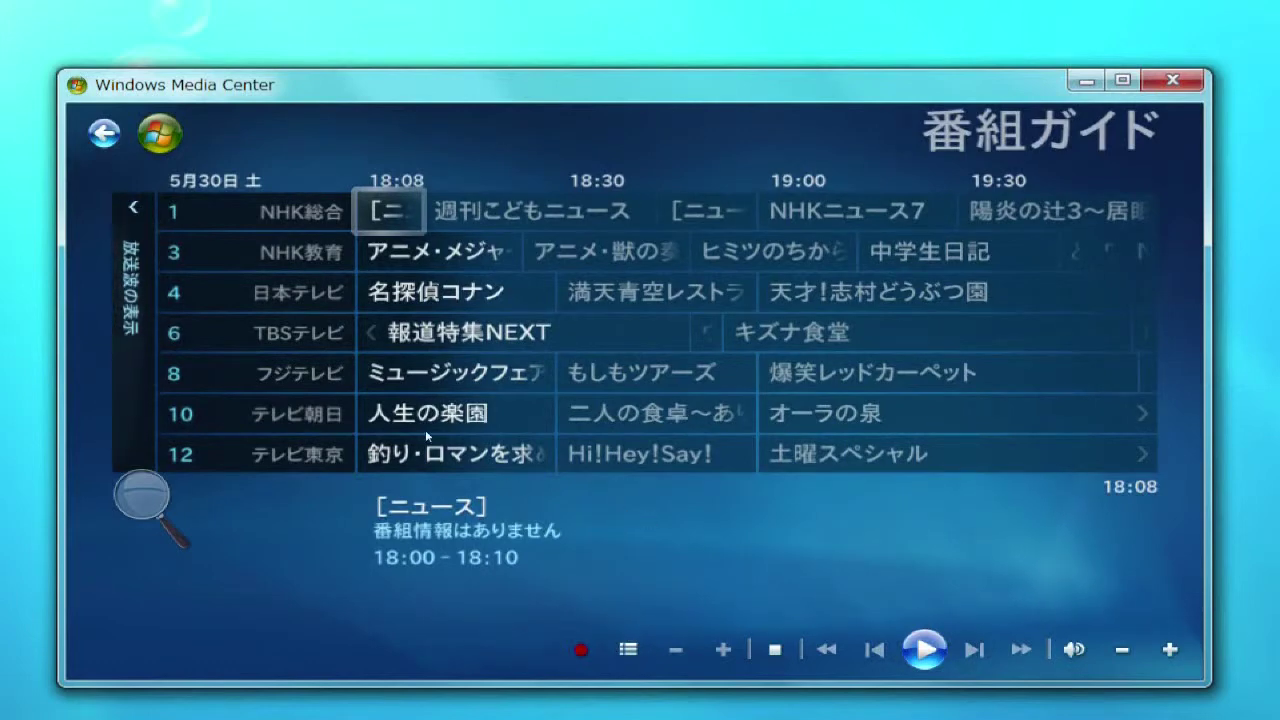
{"action": "key", "text": "BackSpace"}
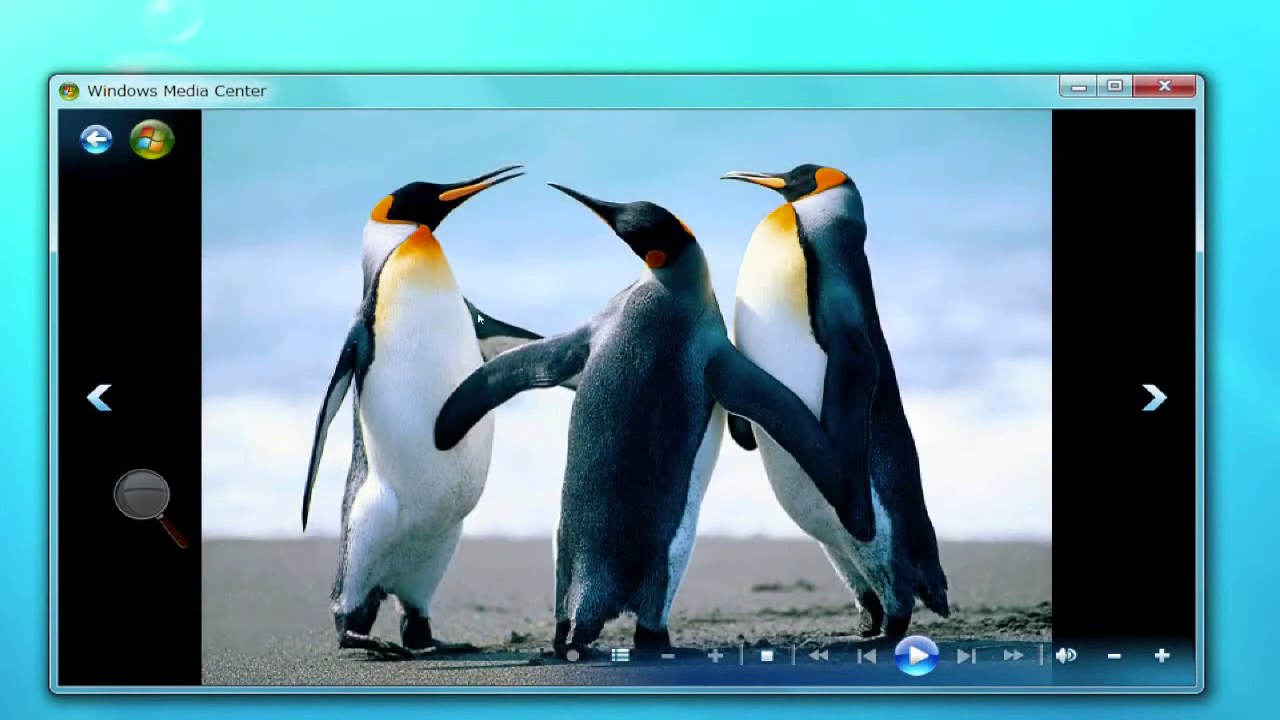
- Examine the commands available for the penguin picture, from 画像の詳細 down to 設定
{"action": "right_click", "coordinate": [480, 318]}
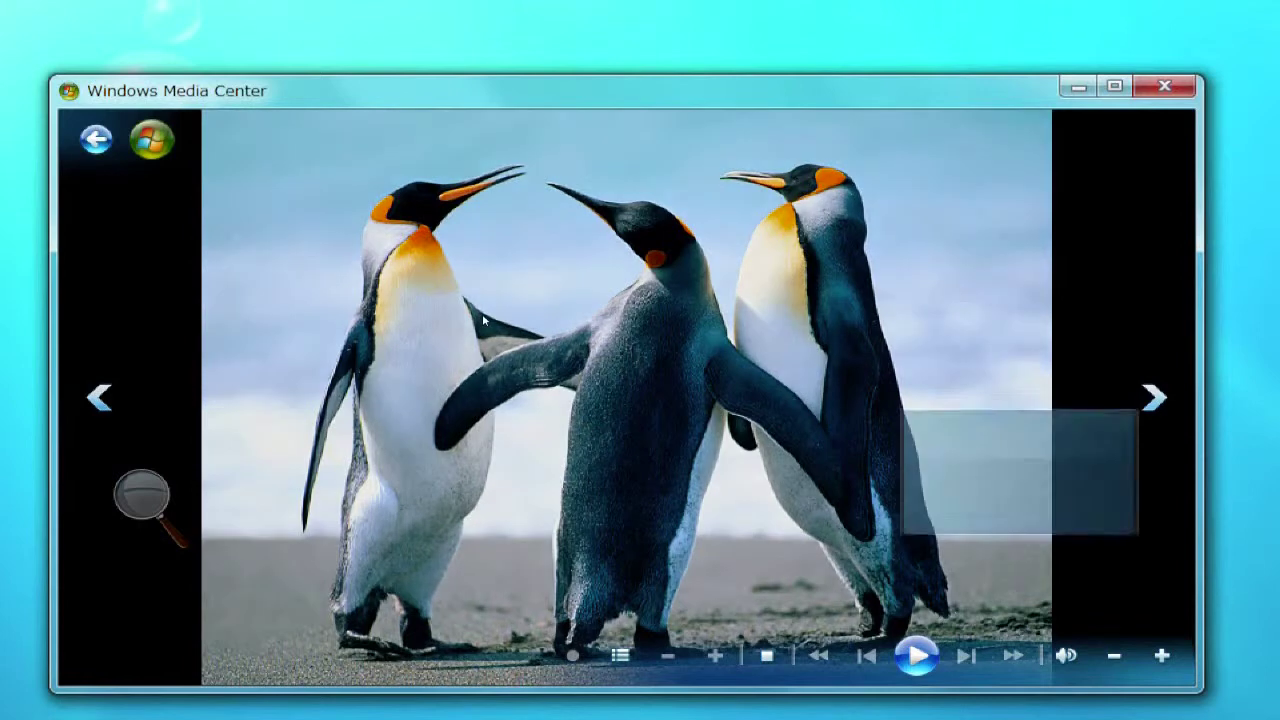
{"action": "key", "text": "Down"}
{"action": "key", "text": "Down"}
{"action": "key", "text": "Up"}
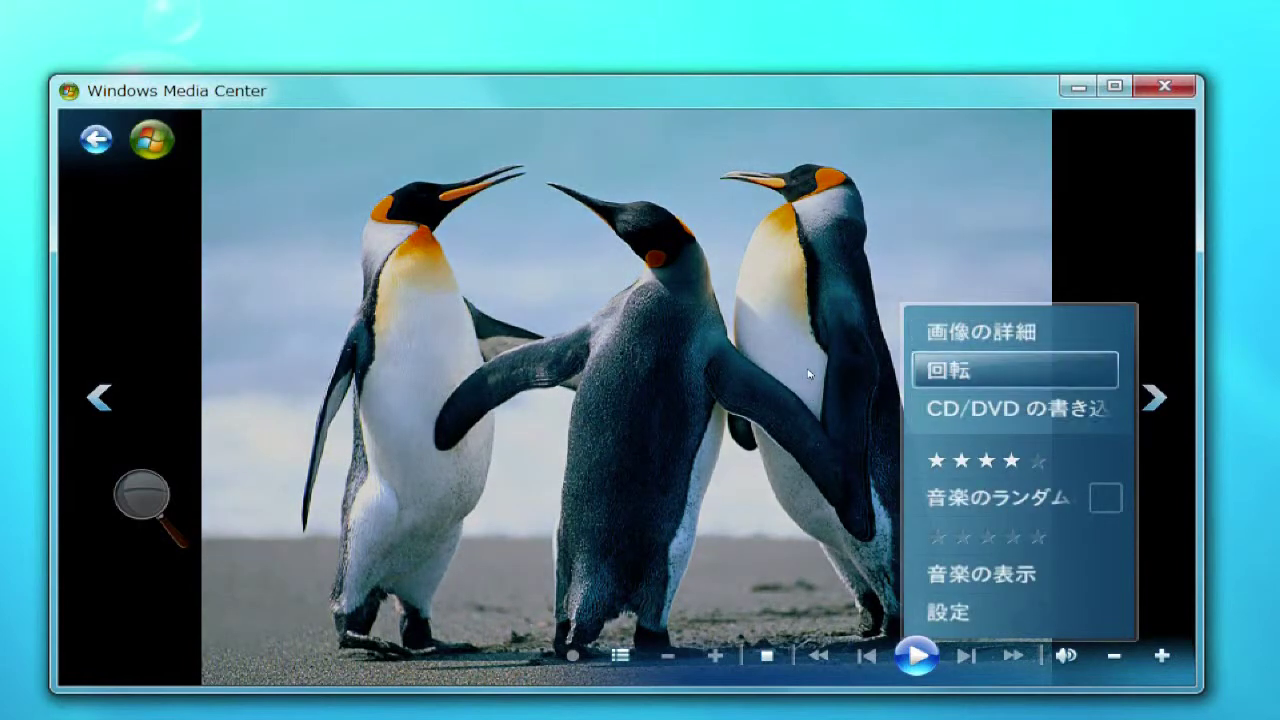
{"action": "key", "text": "Down"}
{"action": "key", "text": "Down"}
{"action": "key", "text": "Down"}
{"action": "key", "text": "Down"}
{"action": "key", "text": "Down"}
{"action": "key", "text": "Down"}
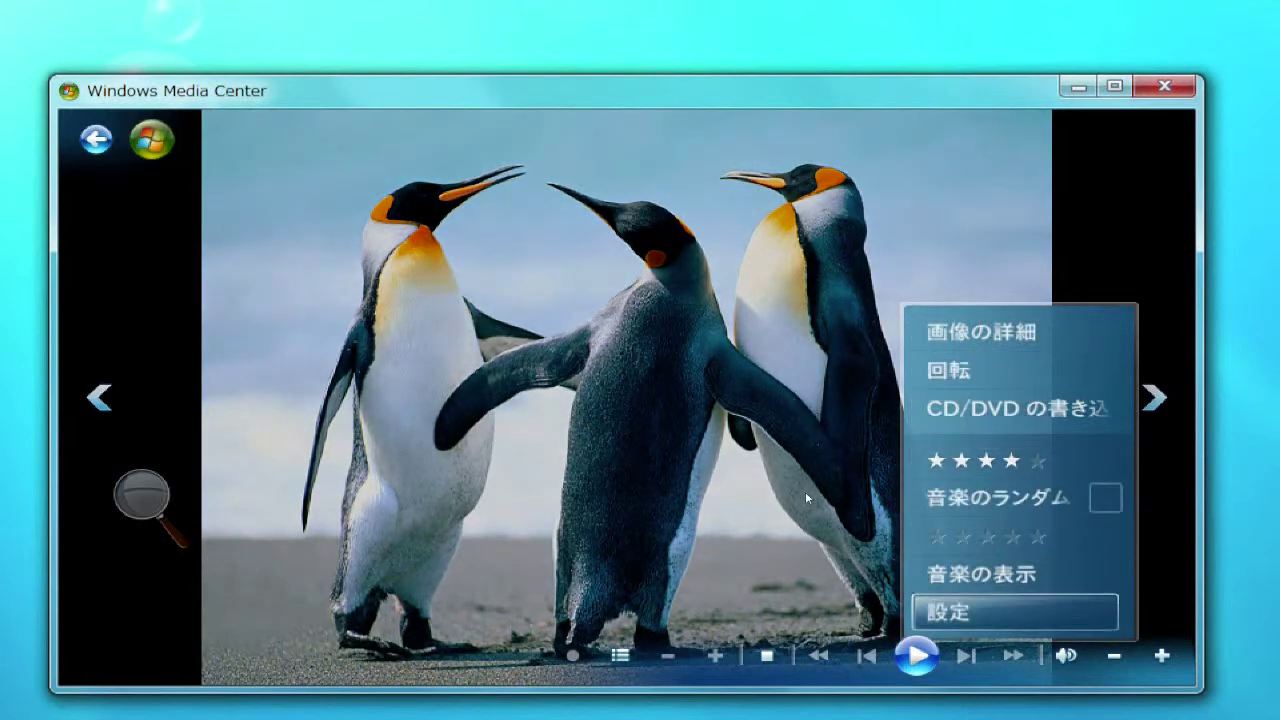
- Open 画像の詳細 for the penguin picture and resume its display with スライド ショーの再開
{"action": "key", "text": "Up"}
{"action": "key", "text": "Up"}
{"action": "key", "text": "Up"}
{"action": "key", "text": "Up"}
{"action": "key", "text": "Up"}
{"action": "key", "text": "Up"}
{"action": "key", "text": "Up"}
{"action": "key", "text": "Return"}
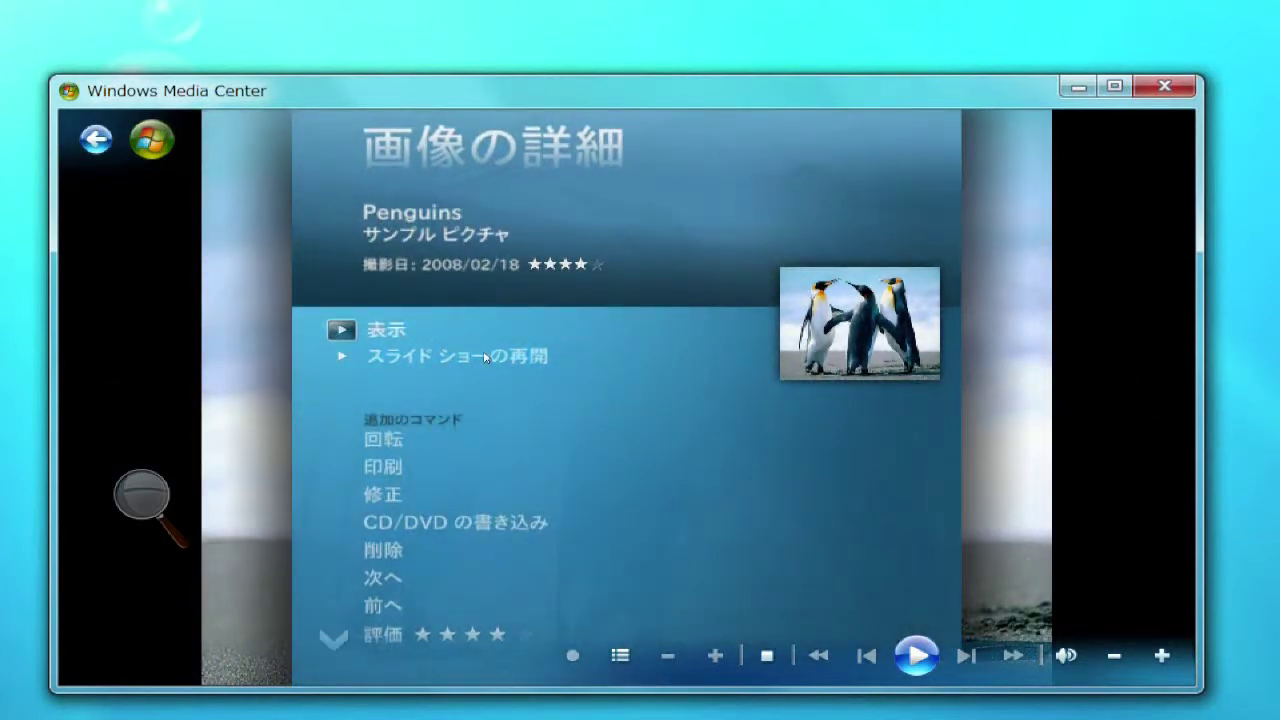
{"action": "left_click", "coordinate": [484, 355]}
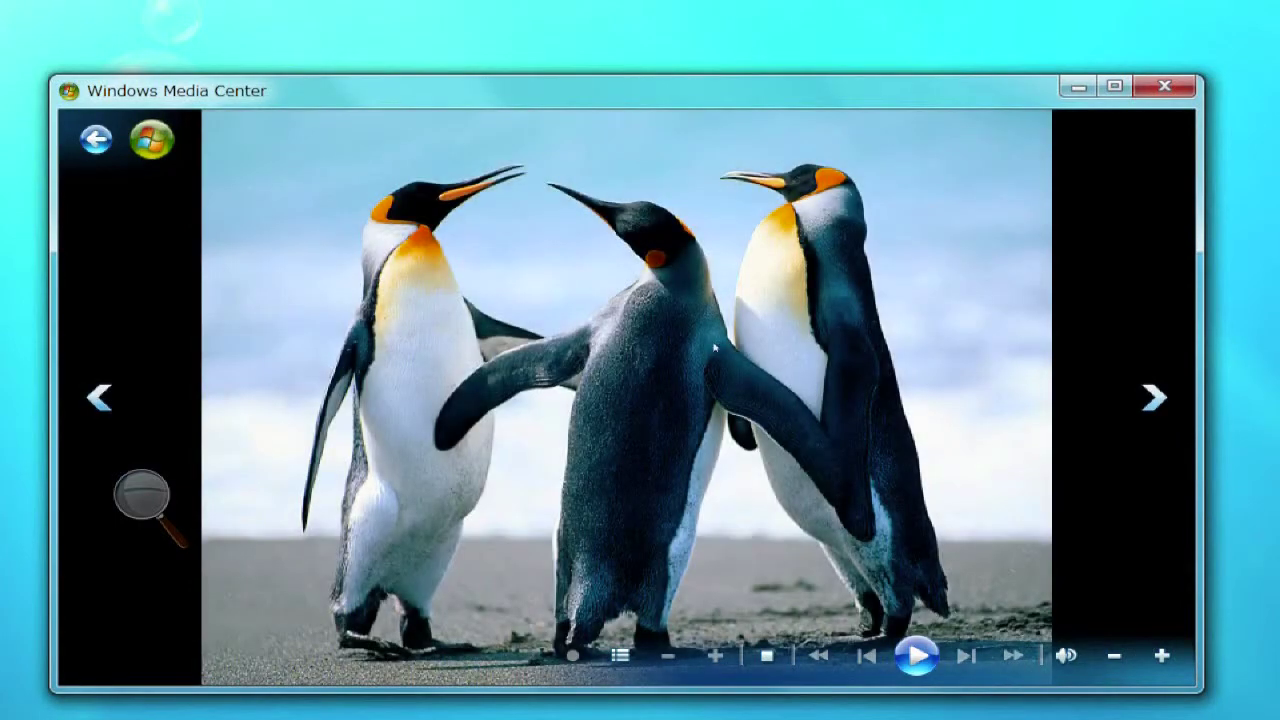
- Reopen 画像の詳細 for the penguin picture to review its additional commands, and return to the picture view
{"action": "right_click", "coordinate": [790, 392]}
{"action": "key", "text": "Down"}
{"action": "key", "text": "Up"}
{"action": "key", "text": "Up"}
{"action": "key", "text": "Up"}
{"action": "key", "text": "Up"}
{"action": "key", "text": "Return"}
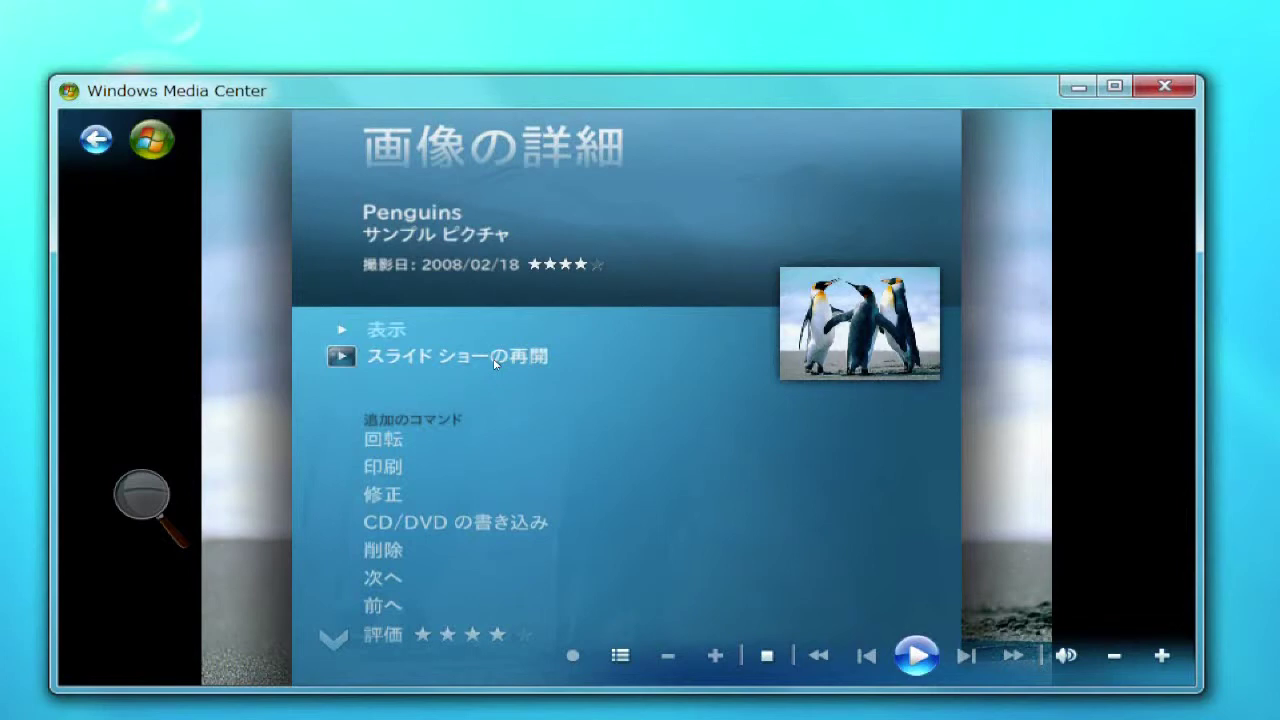
{"action": "left_click", "coordinate": [493, 360]}
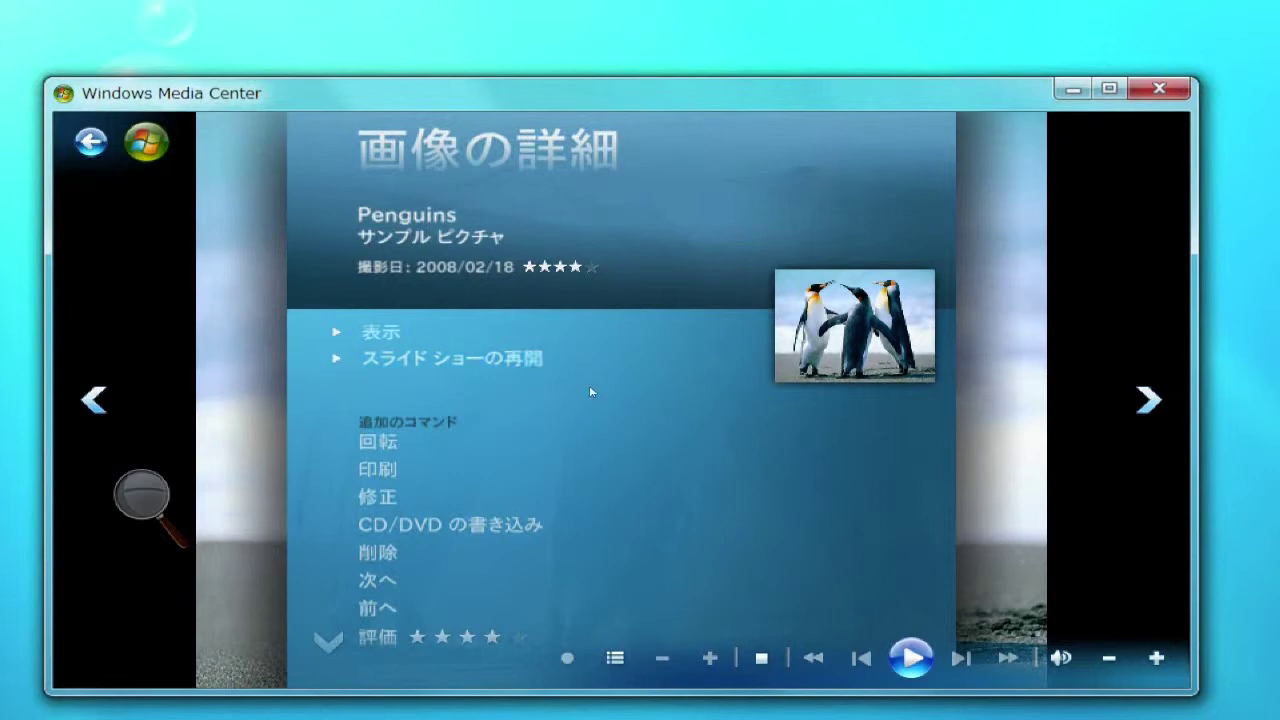
{"action": "key", "text": "Return"}
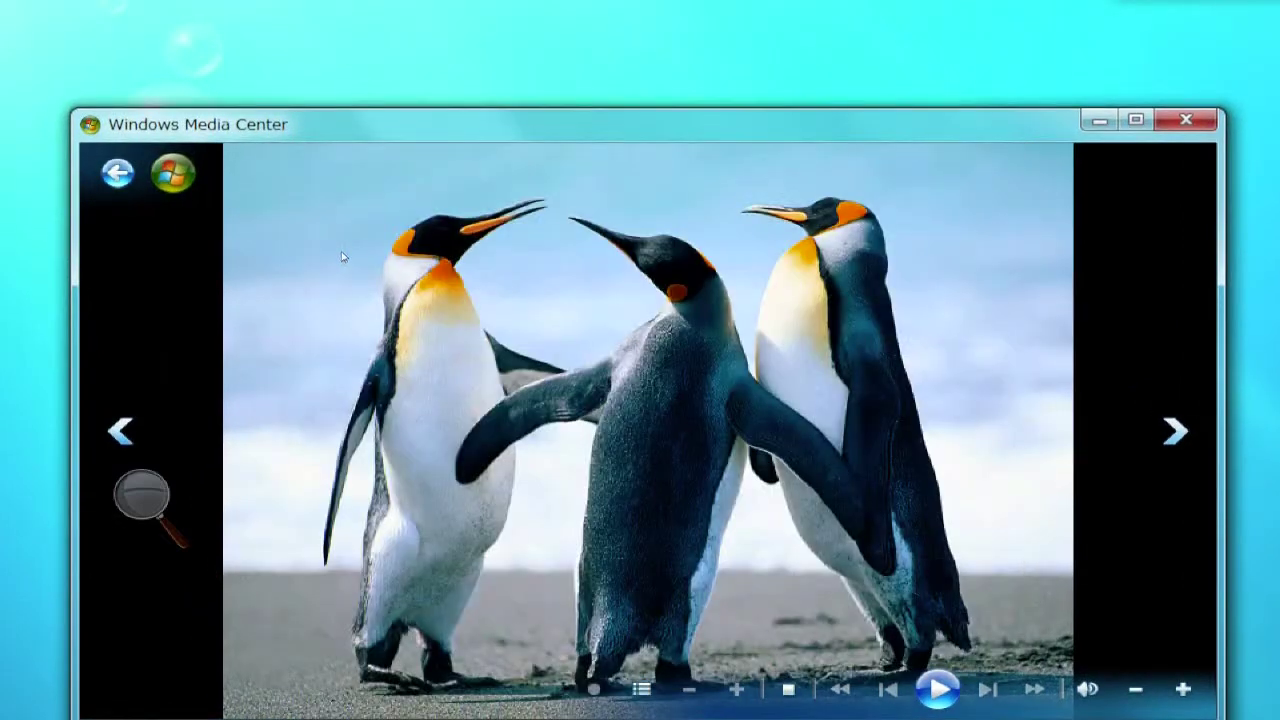
- Leave the penguin picture and go back through サンプル ピクチャ and 画像ライブラリ to the ピクチャ・ビデオ entries
{"action": "key", "text": "BackSpace"}
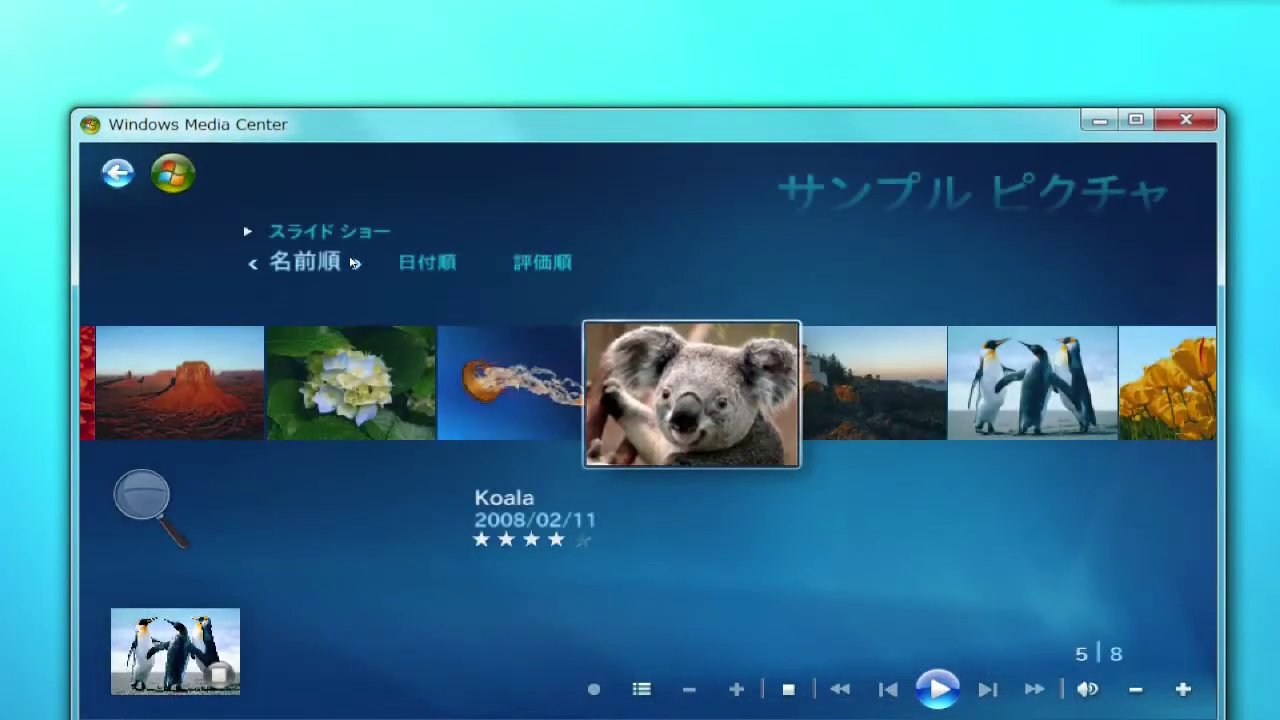
{"action": "key", "text": "BackSpace"}
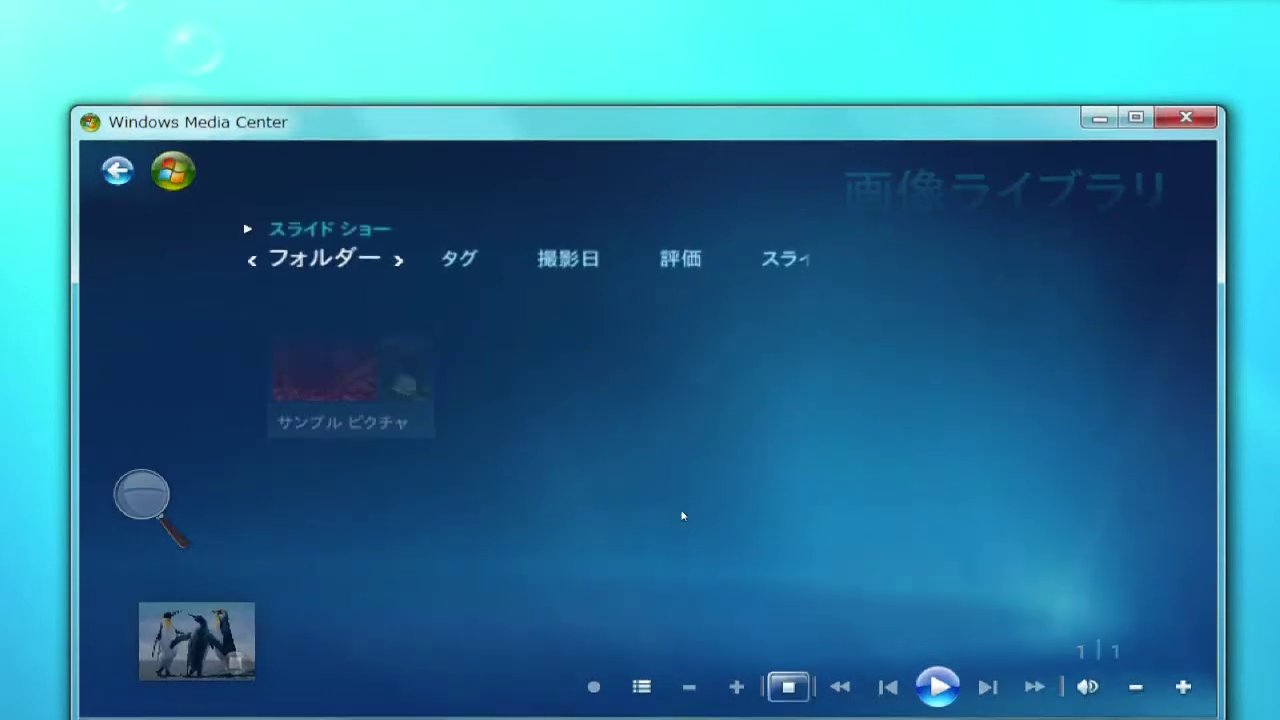
{"action": "key", "text": "BackSpace"}
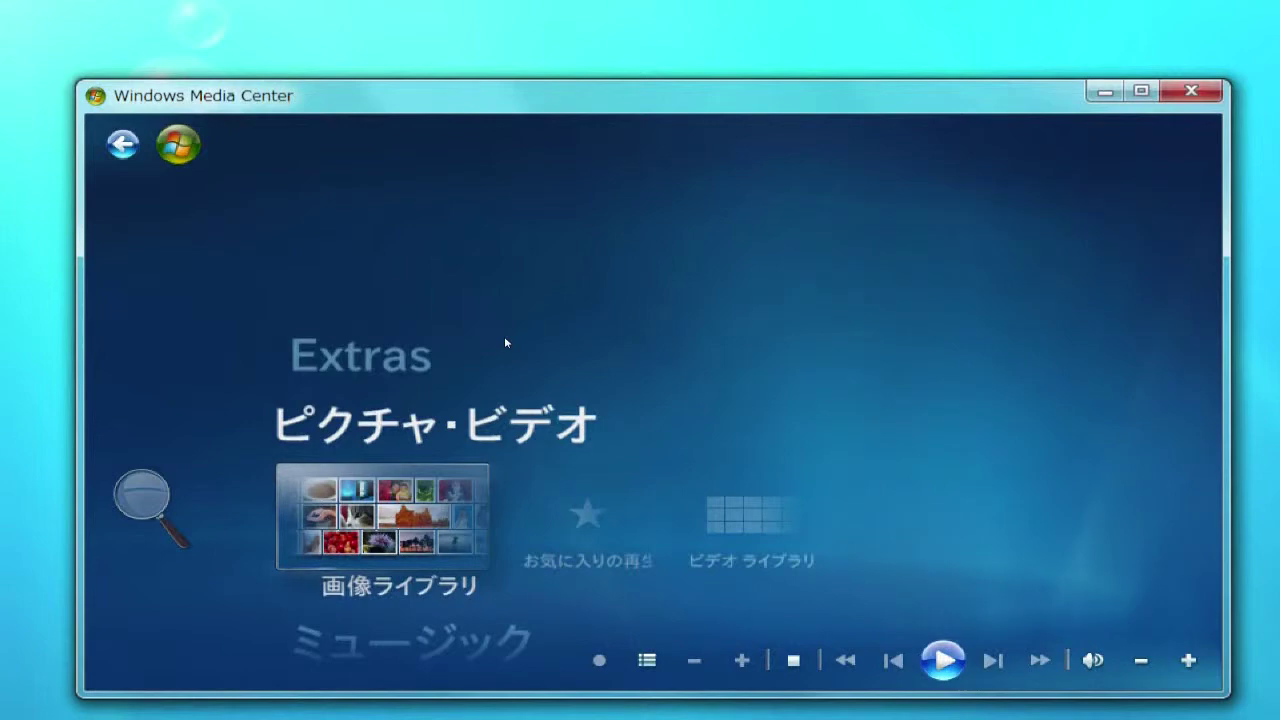
- Open ビデオ ライブラリ, dismiss the offer to add videos, and play the Wildlife video from サンプル ビデオ
{"action": "key", "text": "Right"}
{"action": "key", "text": "Right"}
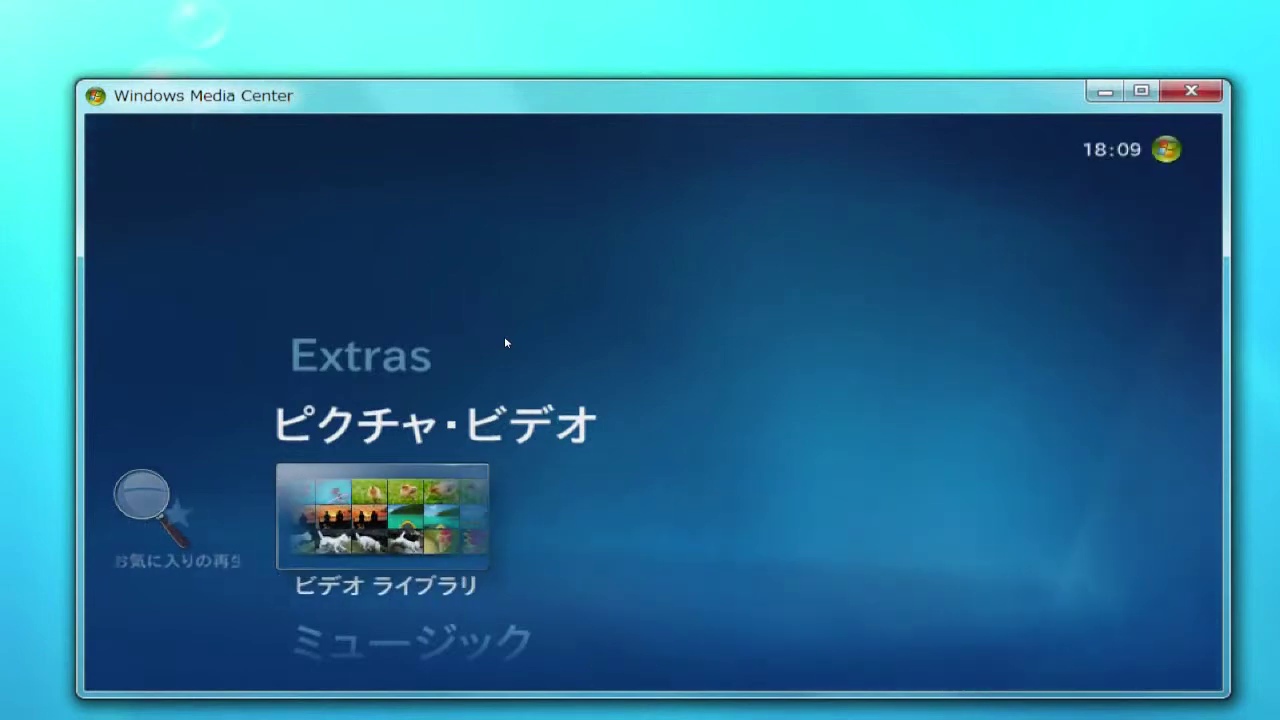
{"action": "key", "text": "Return"}
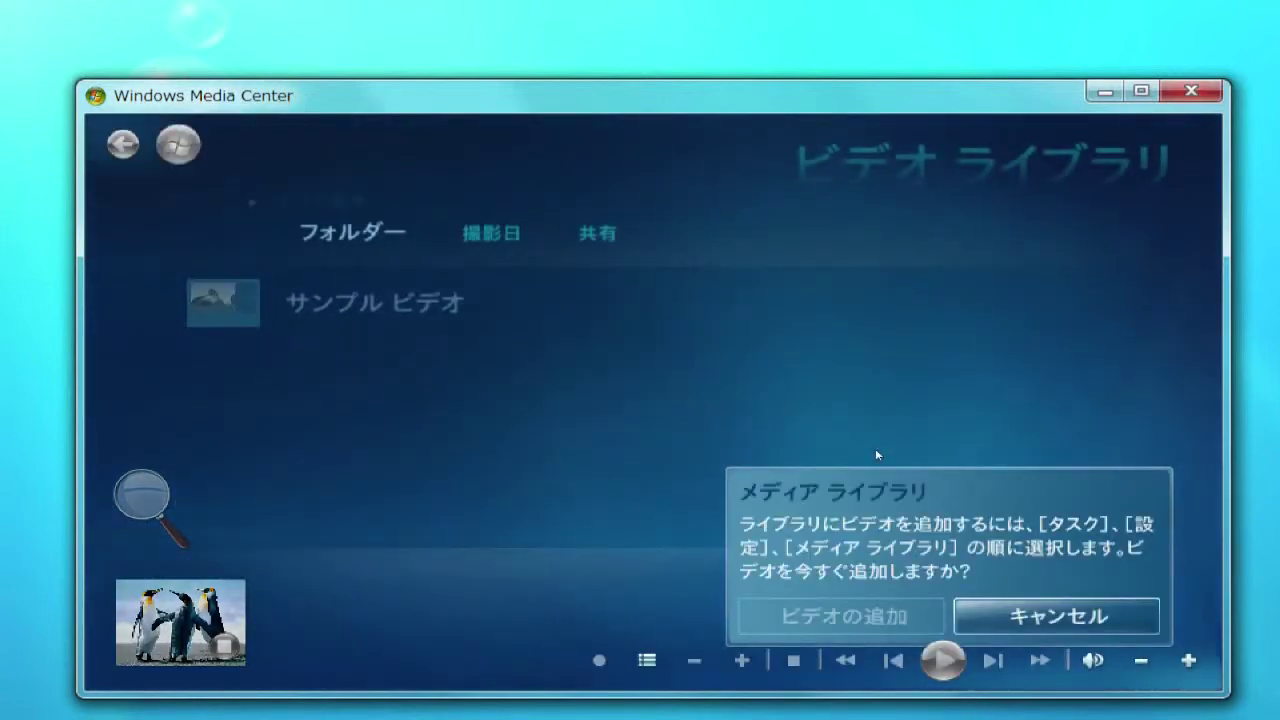
{"action": "key", "text": "Return"}
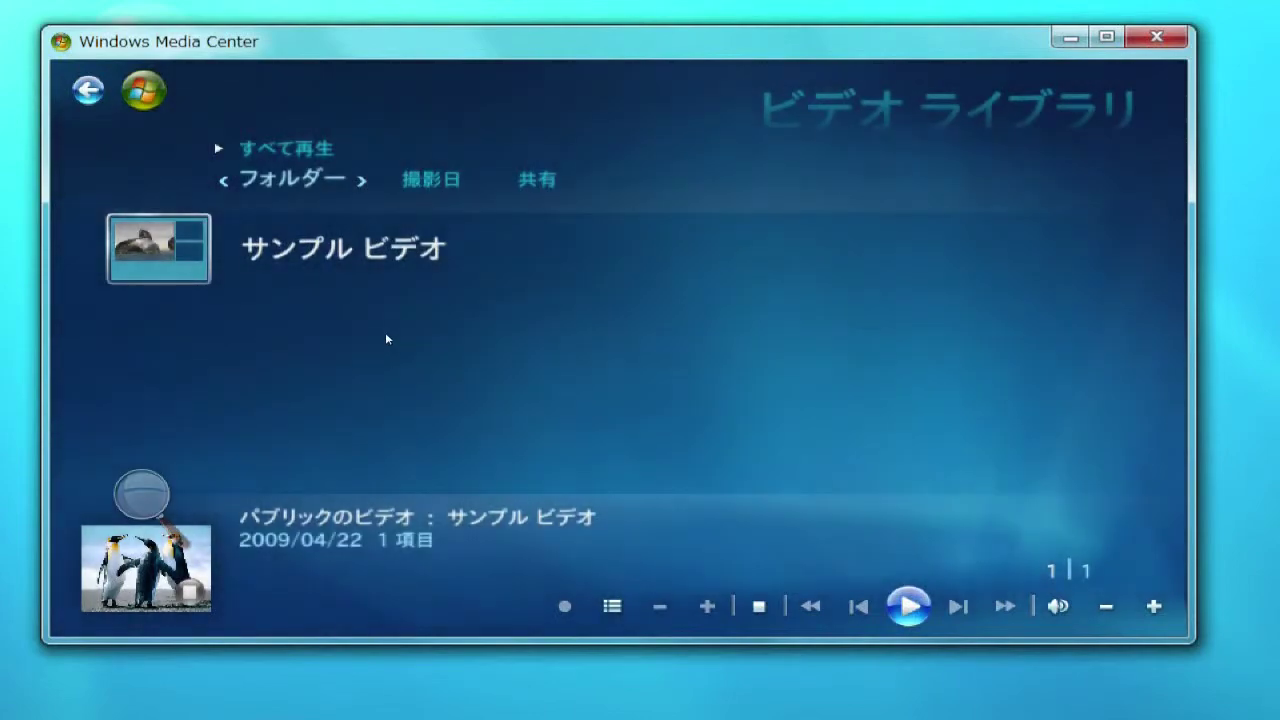
{"action": "key", "text": "Return"}
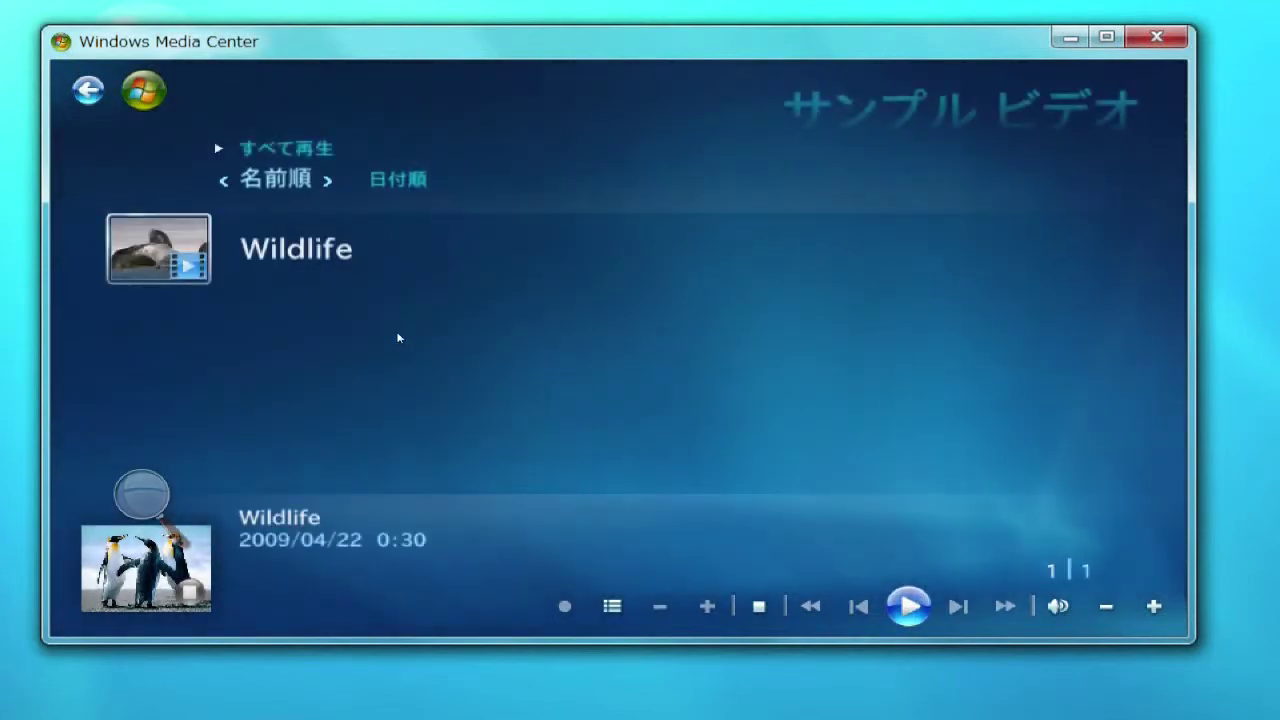
{"action": "key", "text": "Return"}
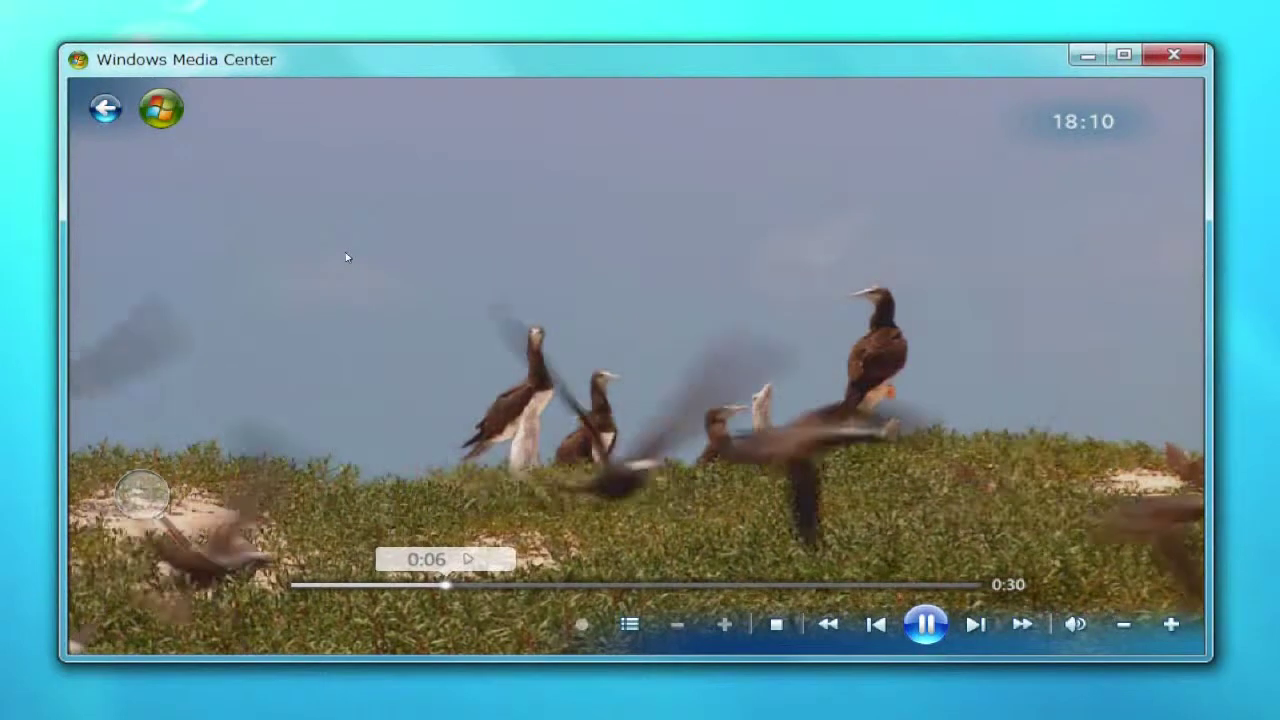
- Go back from the Wildlife video to the ピクチャ・ビデオ entries while playback continues
{"action": "key", "text": "BackSpace"}
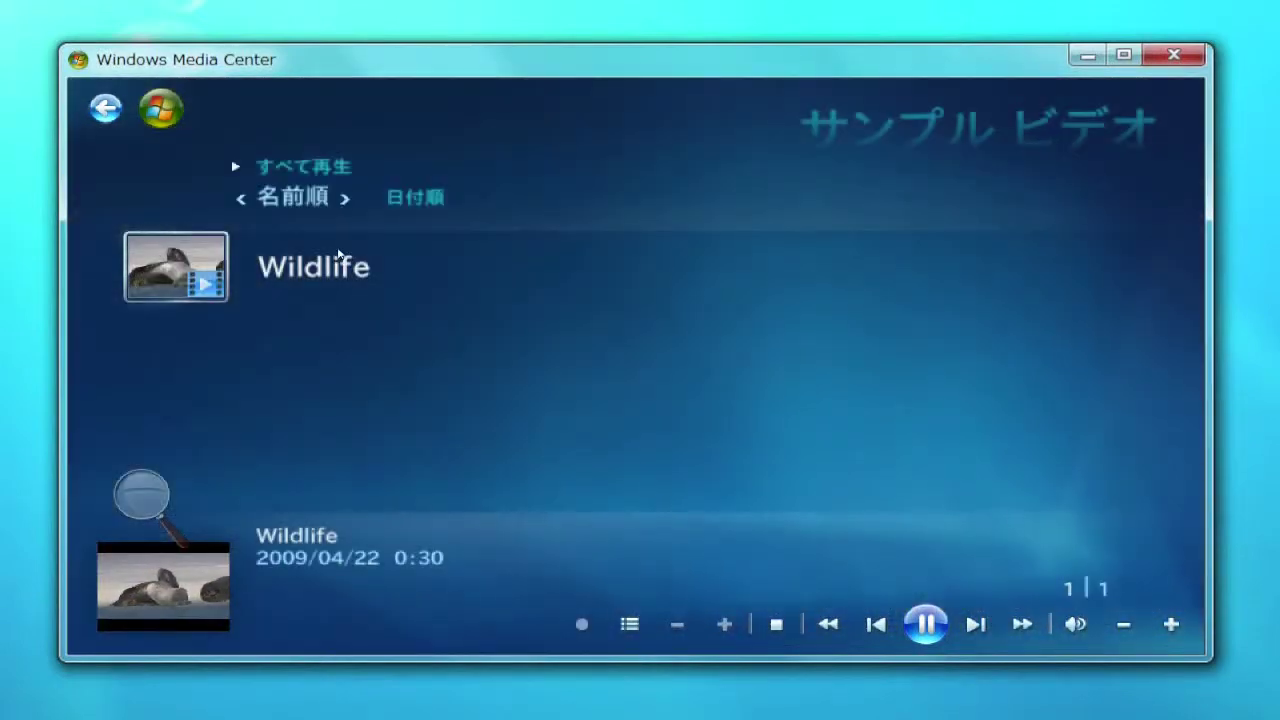
{"action": "key", "text": "BackSpace"}
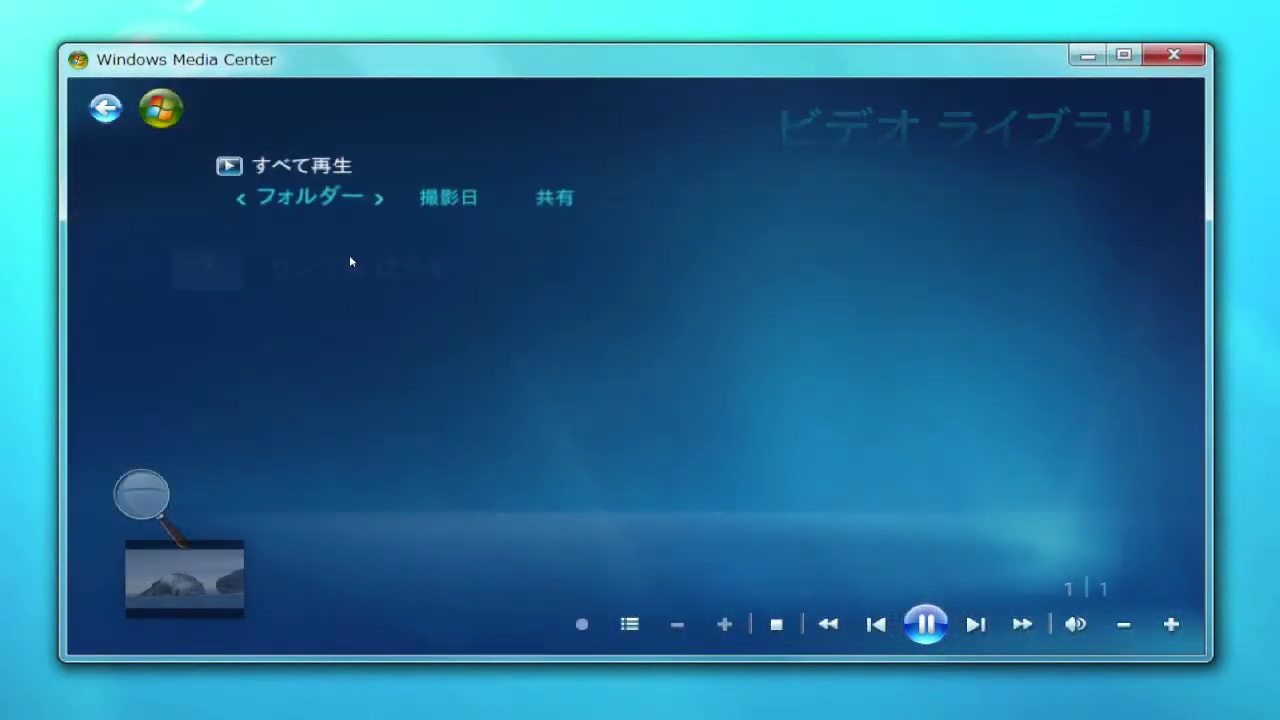
{"action": "key", "text": "BackSpace"}
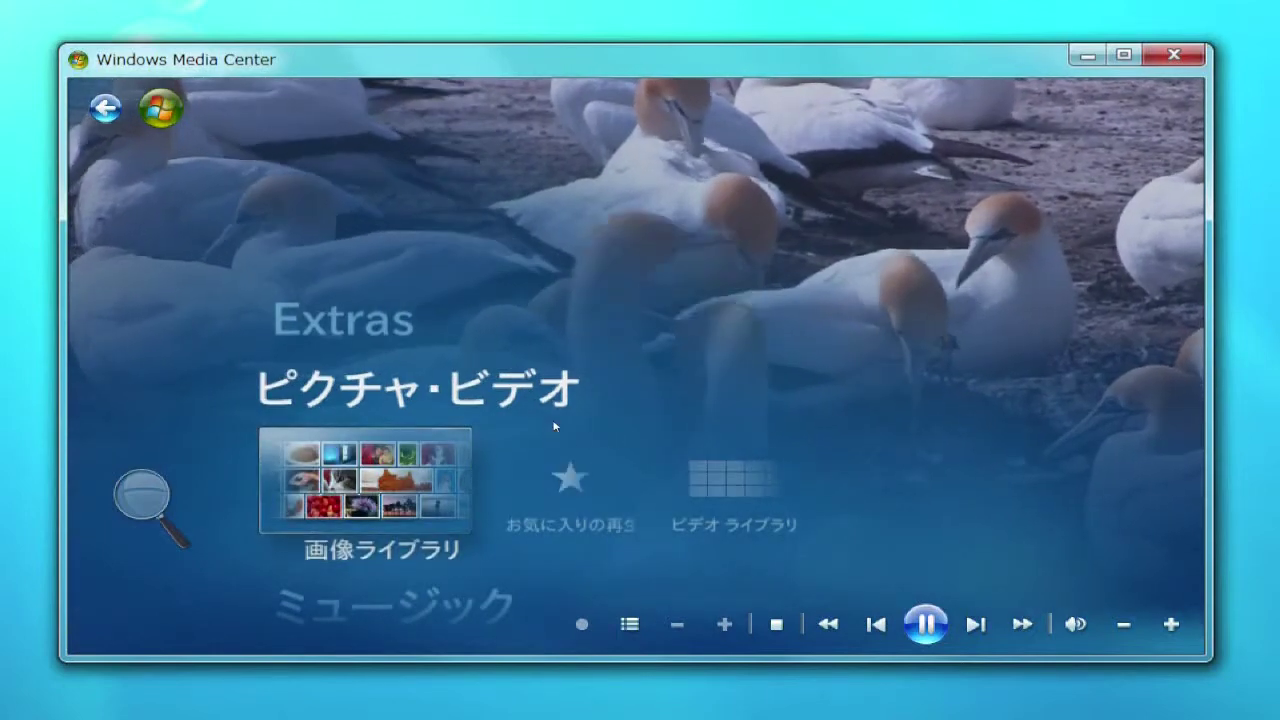
- Look through the Extras entries as far as スカパー!Netてれび and open Extras ライブラリ
{"action": "key", "text": "Up"}
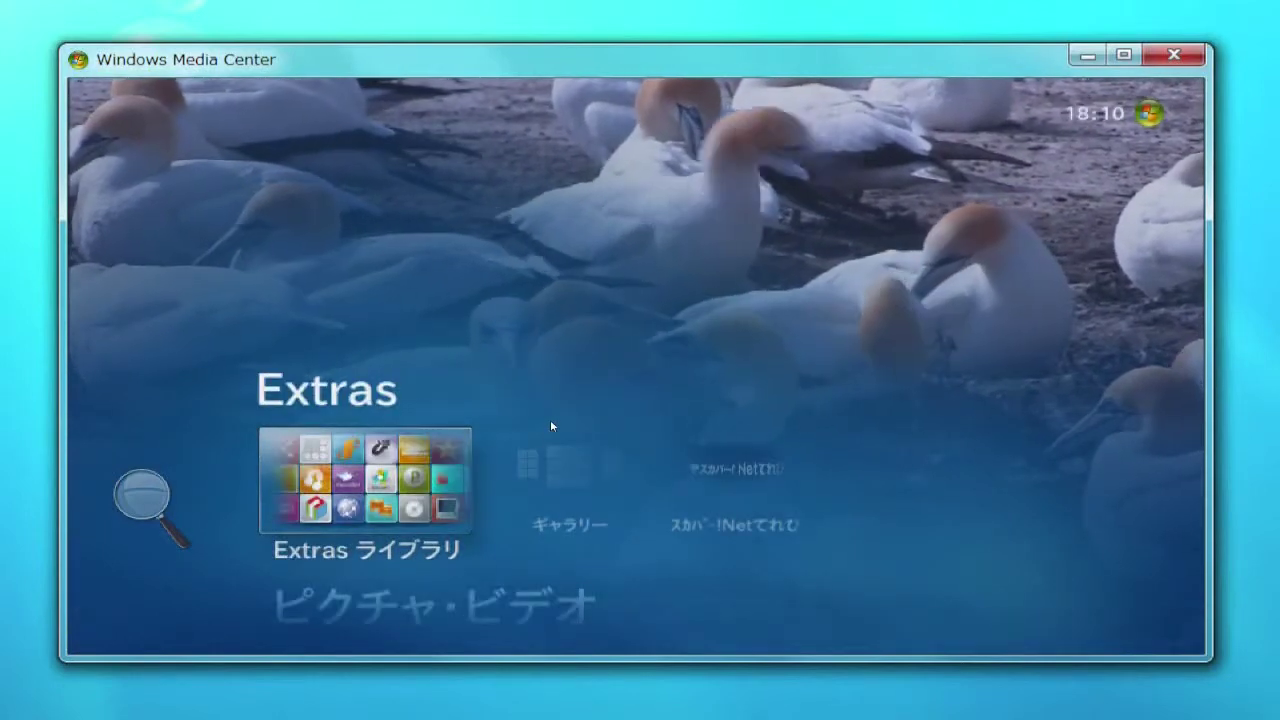
{"action": "key", "text": "Right"}
{"action": "key", "text": "Right"}
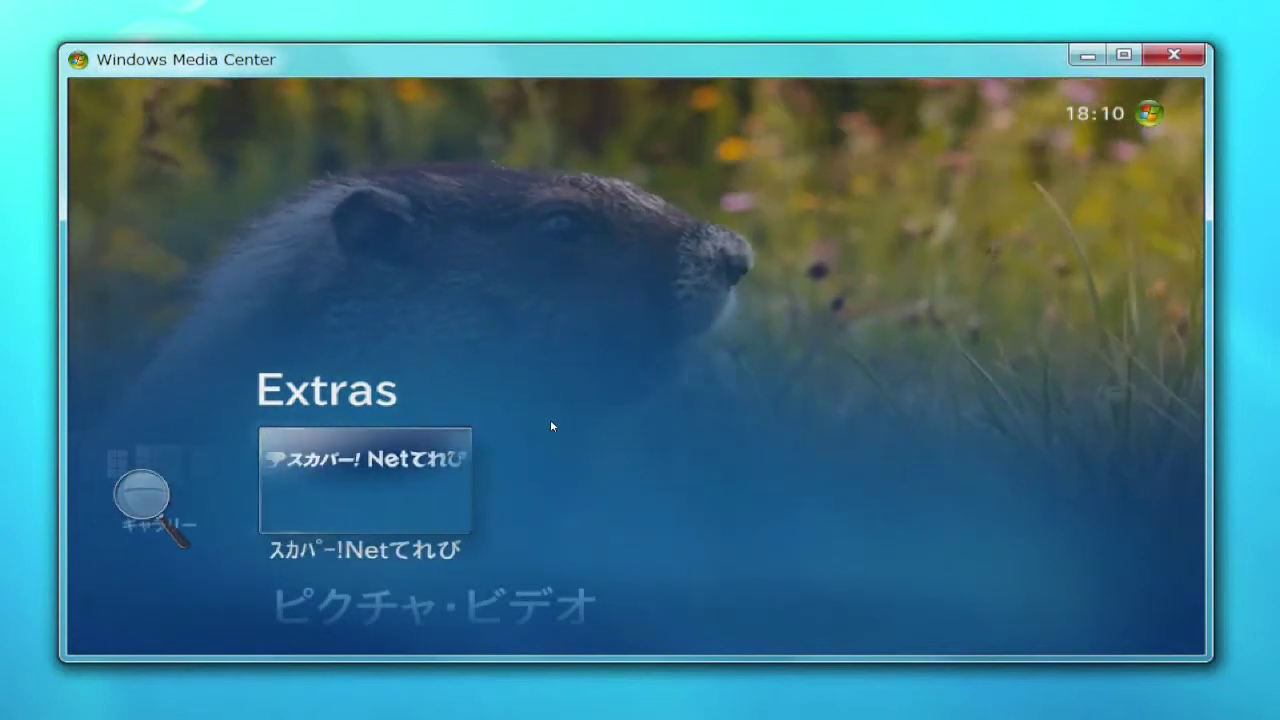
{"action": "key", "text": "Left"}
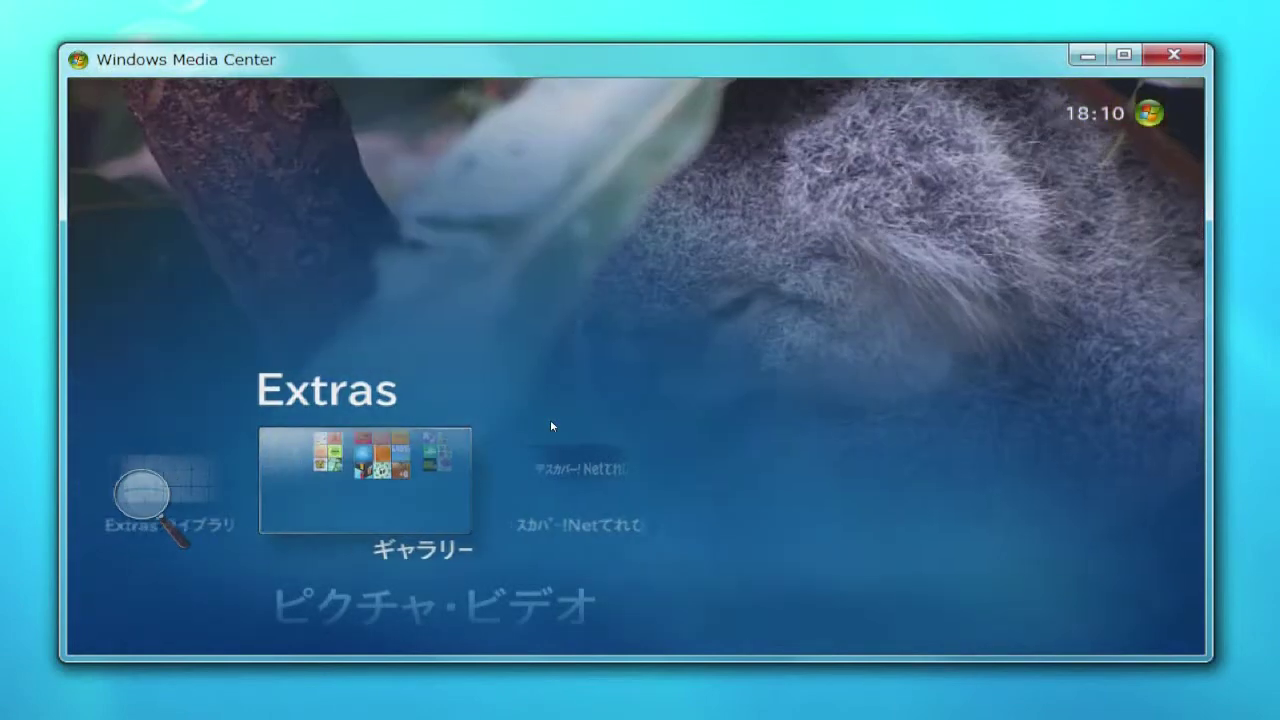
{"action": "key", "text": "Left"}
{"action": "key", "text": "Return"}
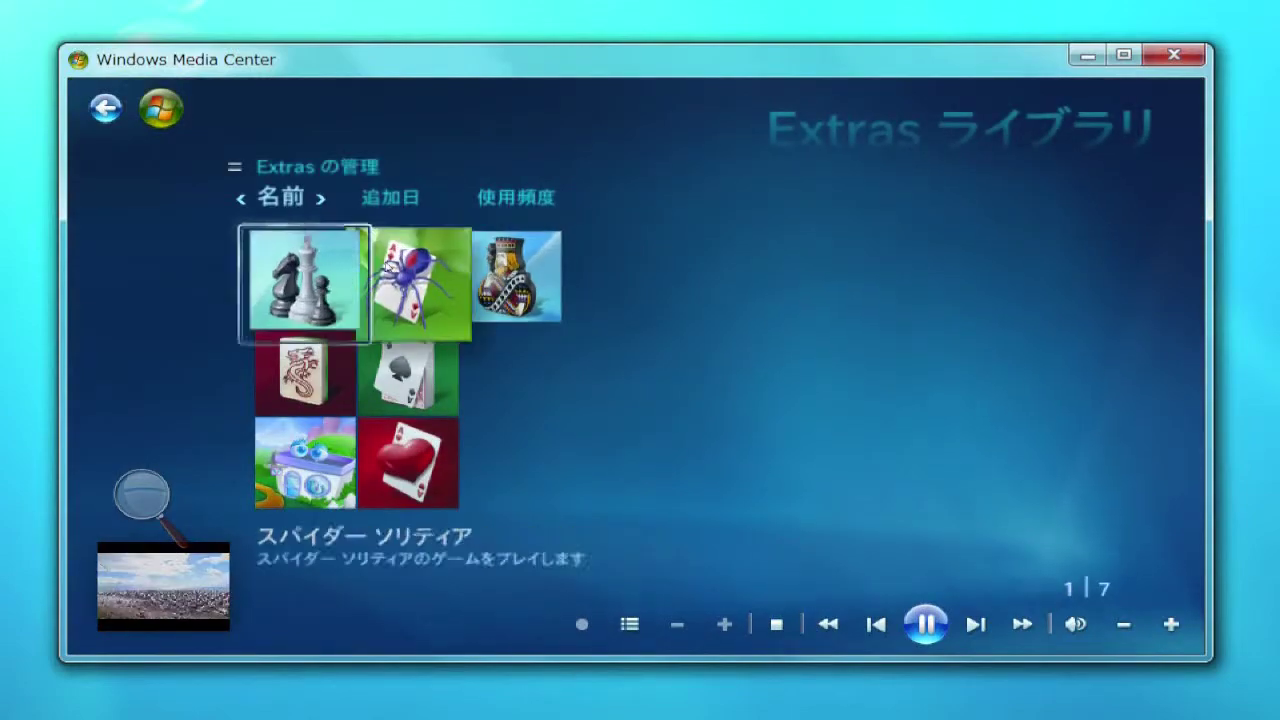
- Leave Extras ライブラリ, return to the Wildlife video, and exit its playback to the Extras entries
{"action": "left_click", "coordinate": [343, 257]}
{"action": "key", "text": "BackSpace"}
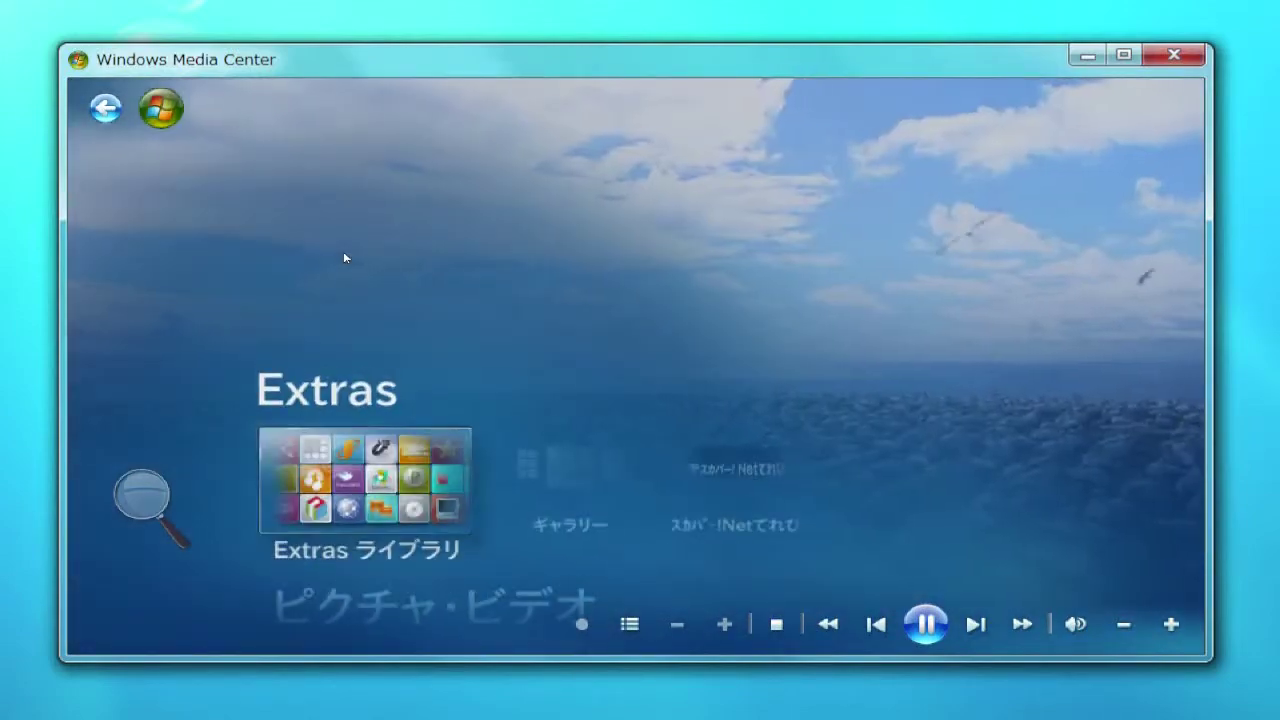
{"action": "key", "text": "BackSpace"}
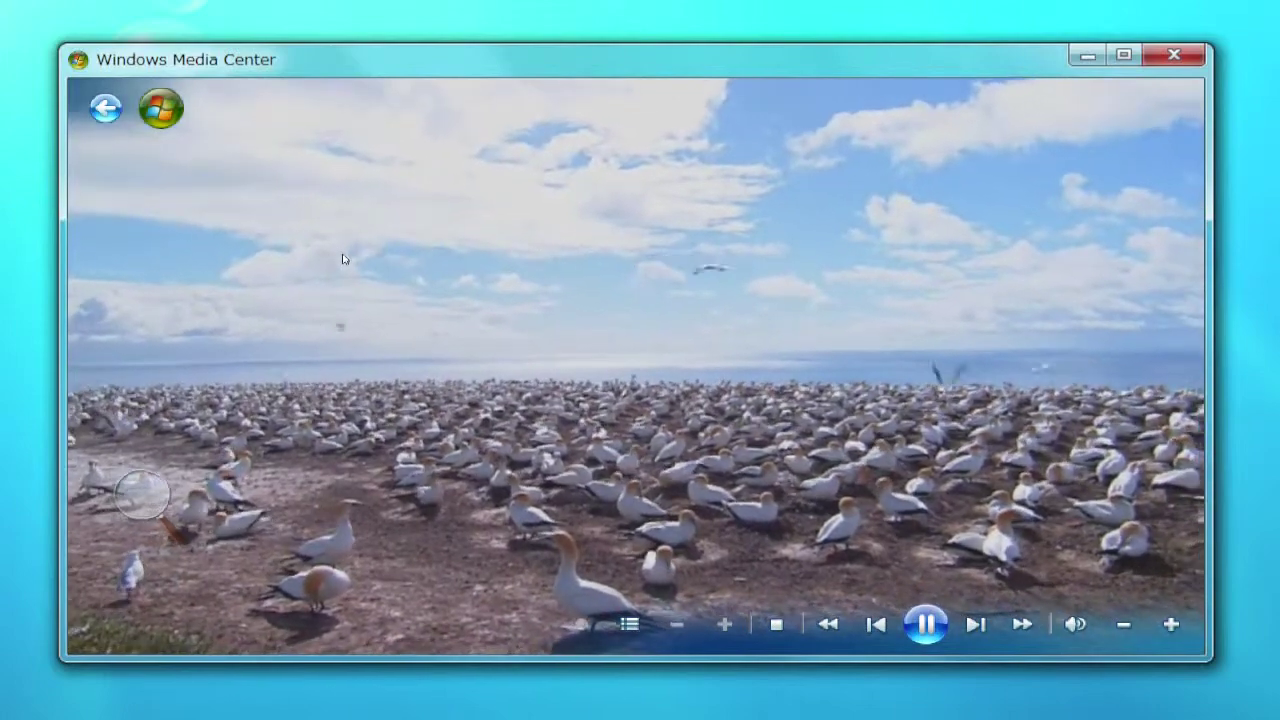
{"action": "key", "text": "BackSpace"}
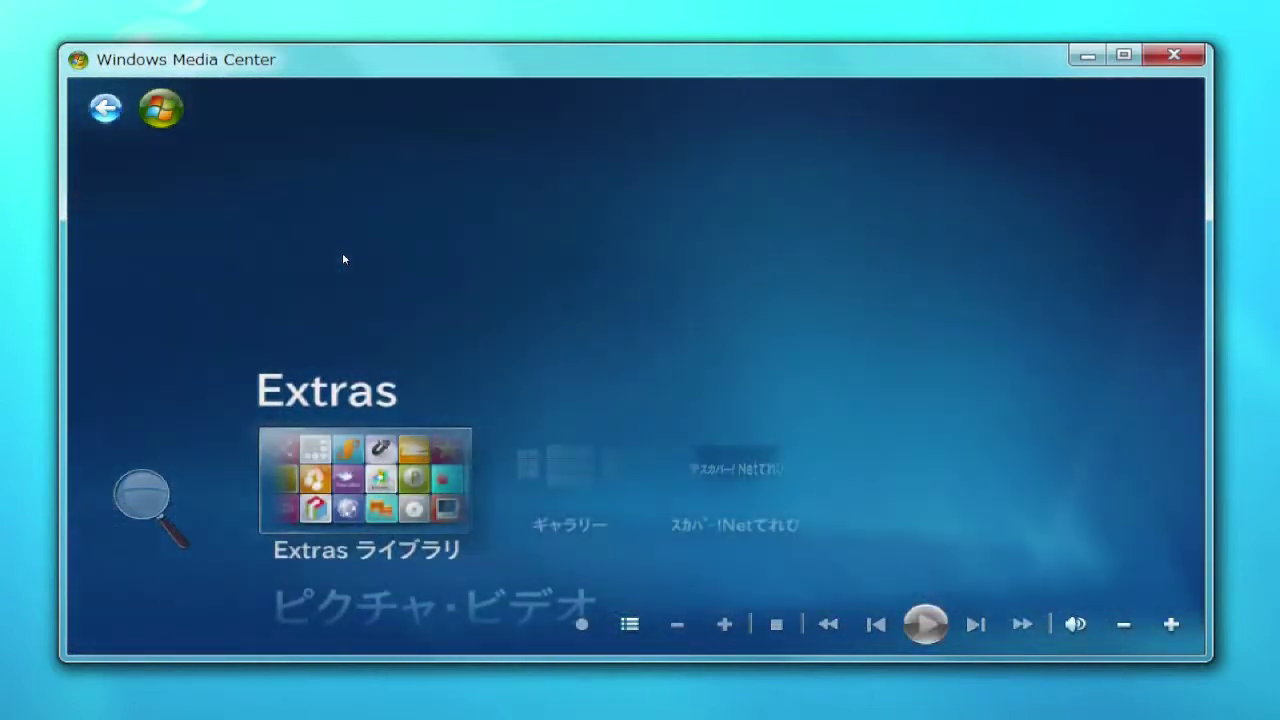
- Look through the タスク entries around 設定 and 詳細情報, and move on to the テレビ entries
{"action": "key", "text": "Up"}
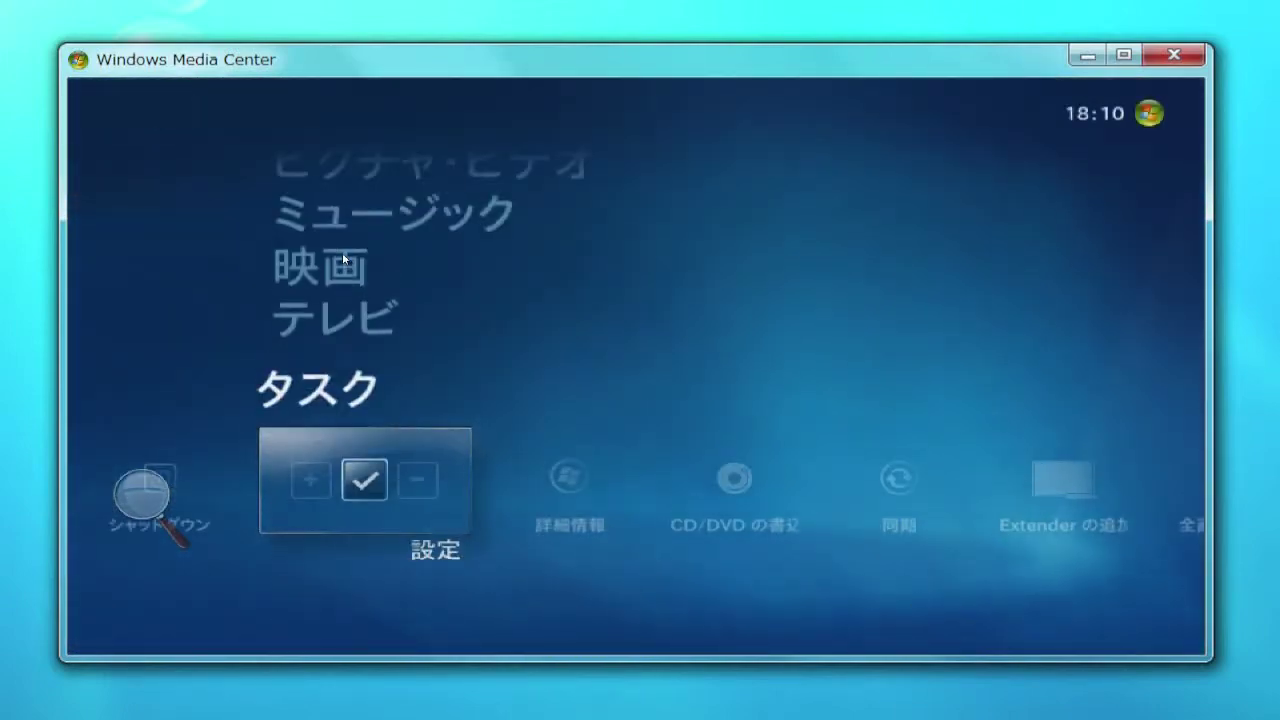
{"action": "key", "text": "Right"}
{"action": "key", "text": "Right"}
{"action": "key", "text": "Left"}
{"action": "key", "text": "Left"}
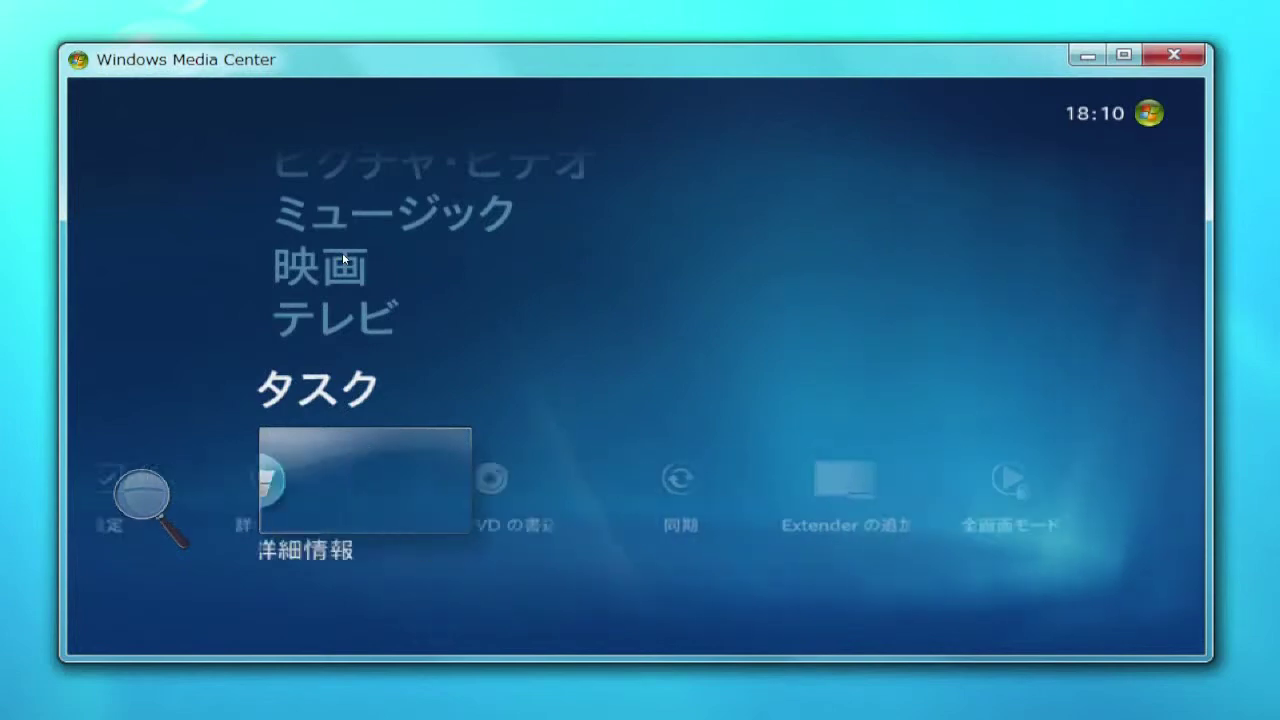
{"action": "key", "text": "Up"}
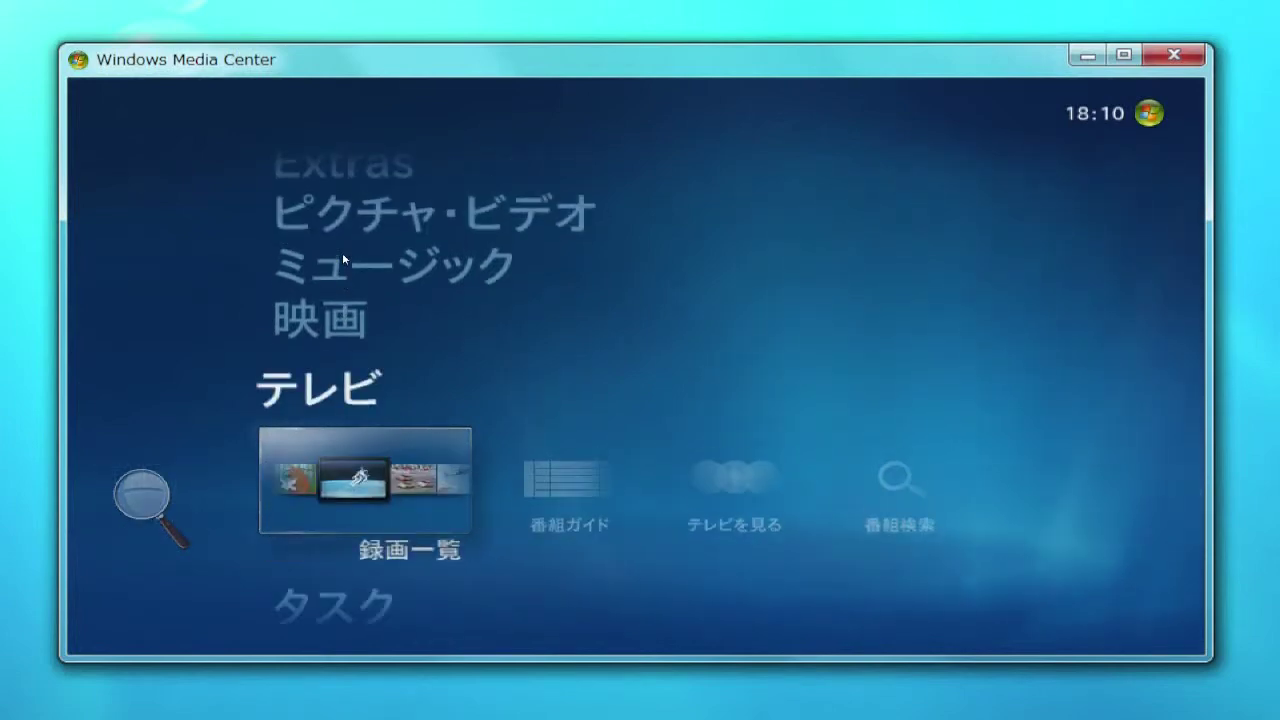
{"action": "key", "text": "Right"}
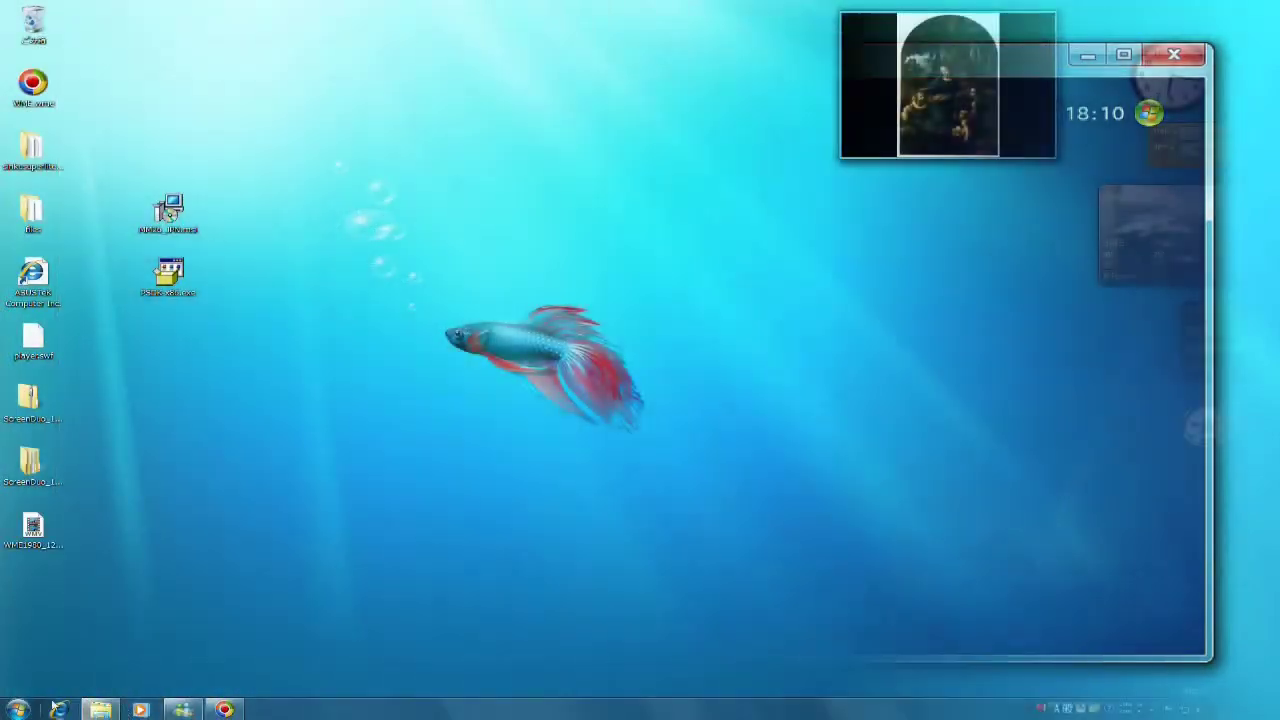
- Launch Windows Media Center from the desktop and browse its categories to the 検索 entry under ミュージック
{"action": "left_click", "coordinate": [18, 708]}
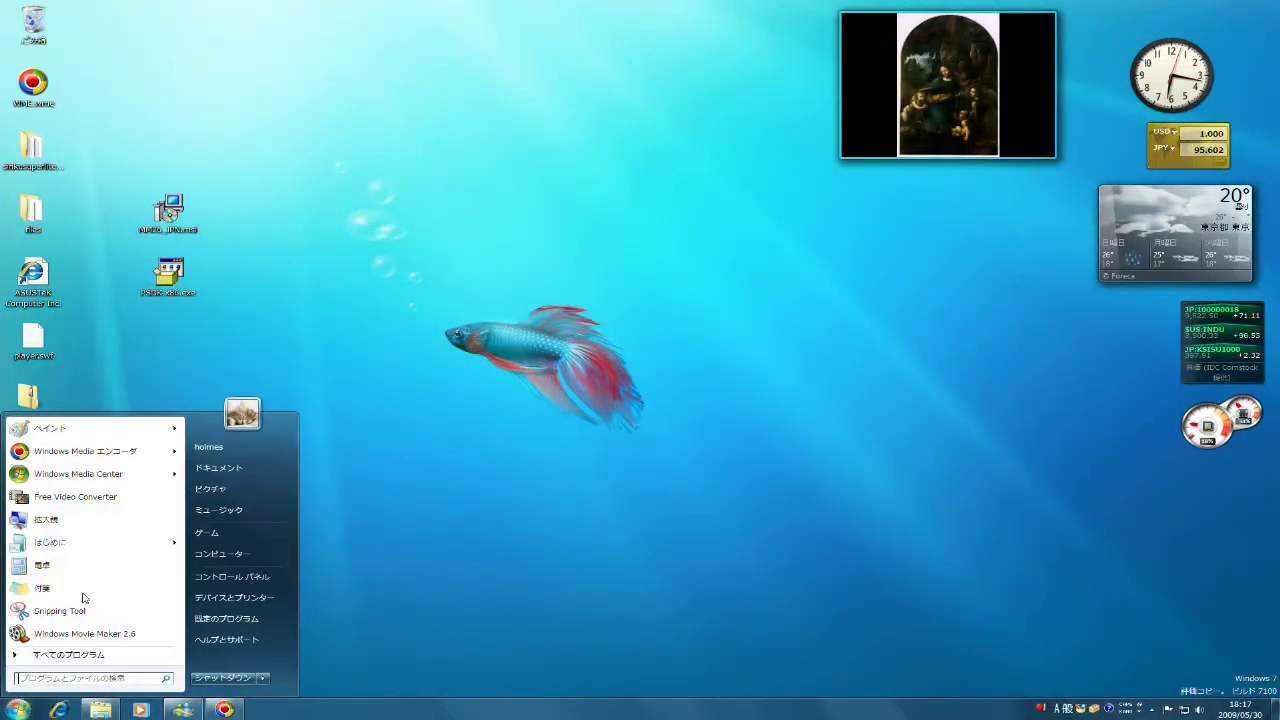
{"action": "left_click", "coordinate": [104, 474]}
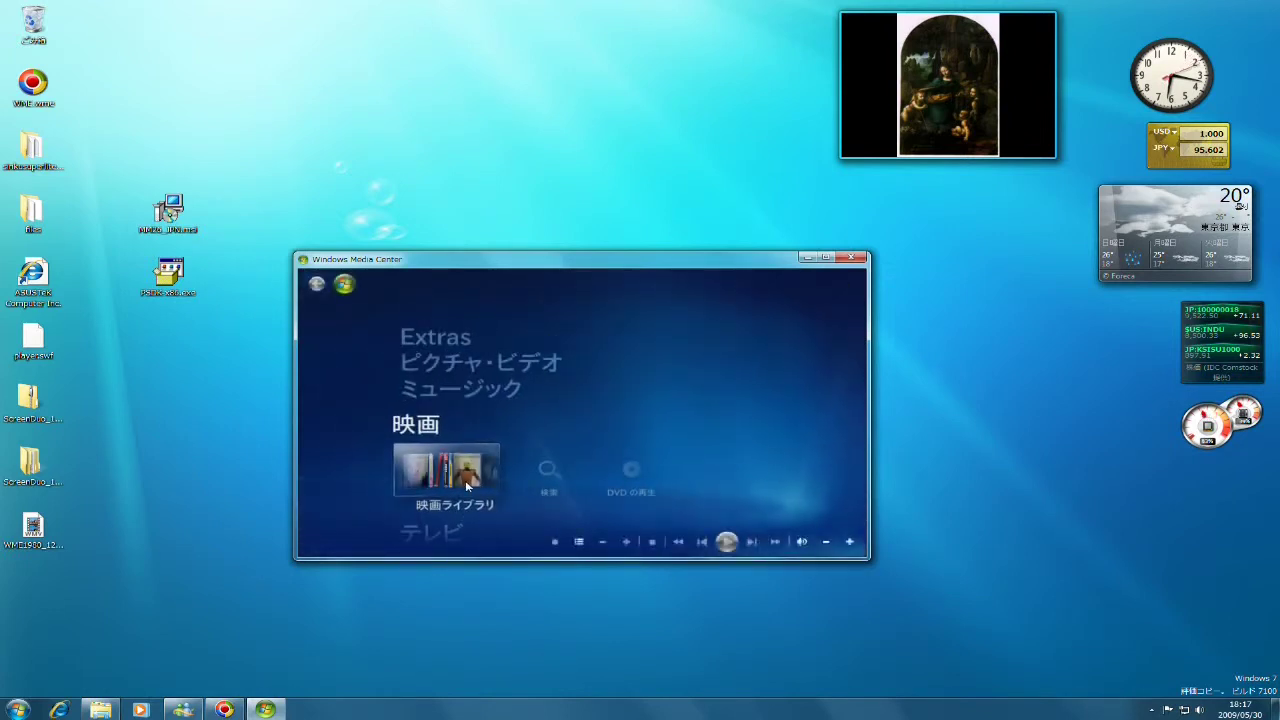
{"action": "scroll", "coordinate": [466, 485], "scroll_direction": "down", "scroll_amount": 2}
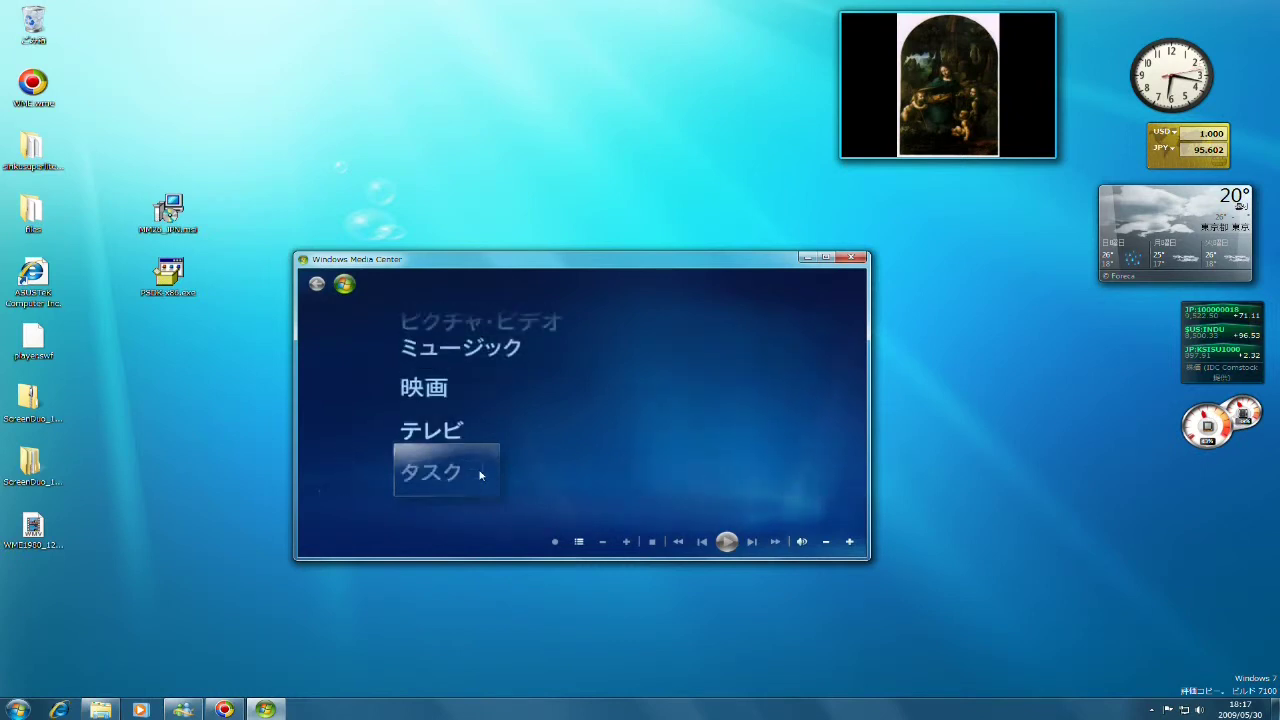
{"action": "scroll", "coordinate": [480, 476], "scroll_direction": "up", "scroll_amount": 3}
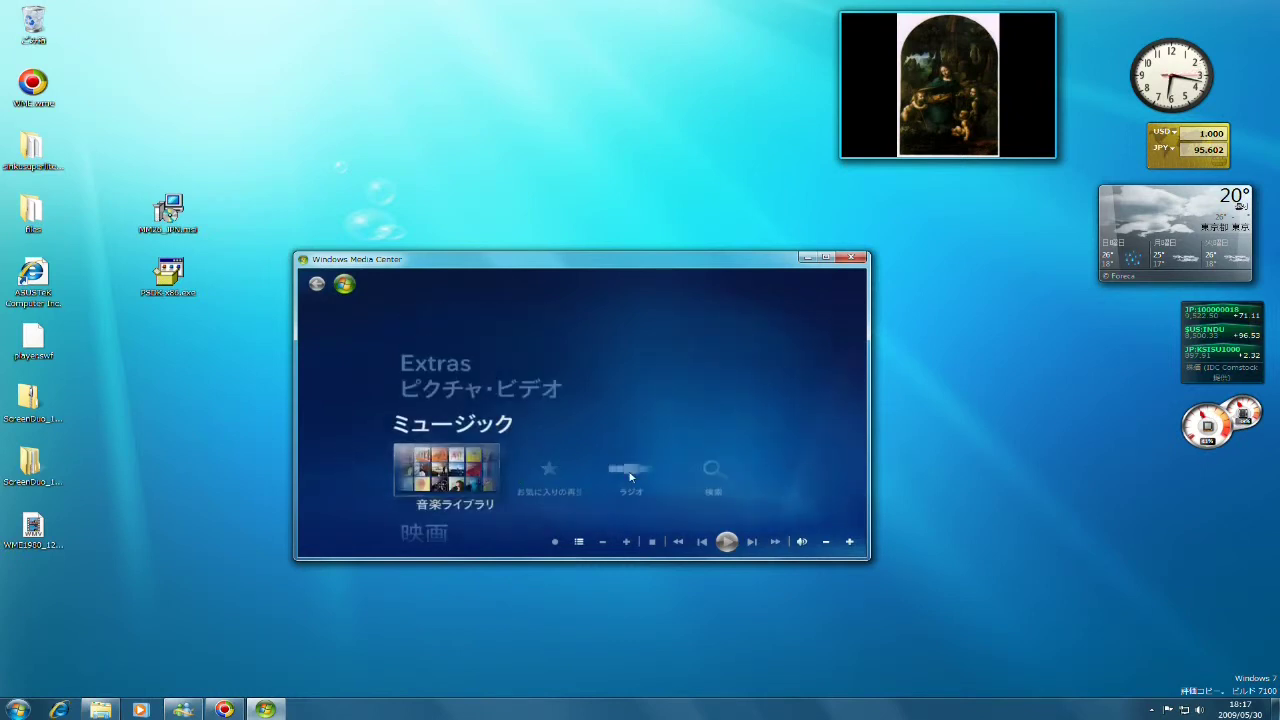
{"action": "key", "text": "Right"}
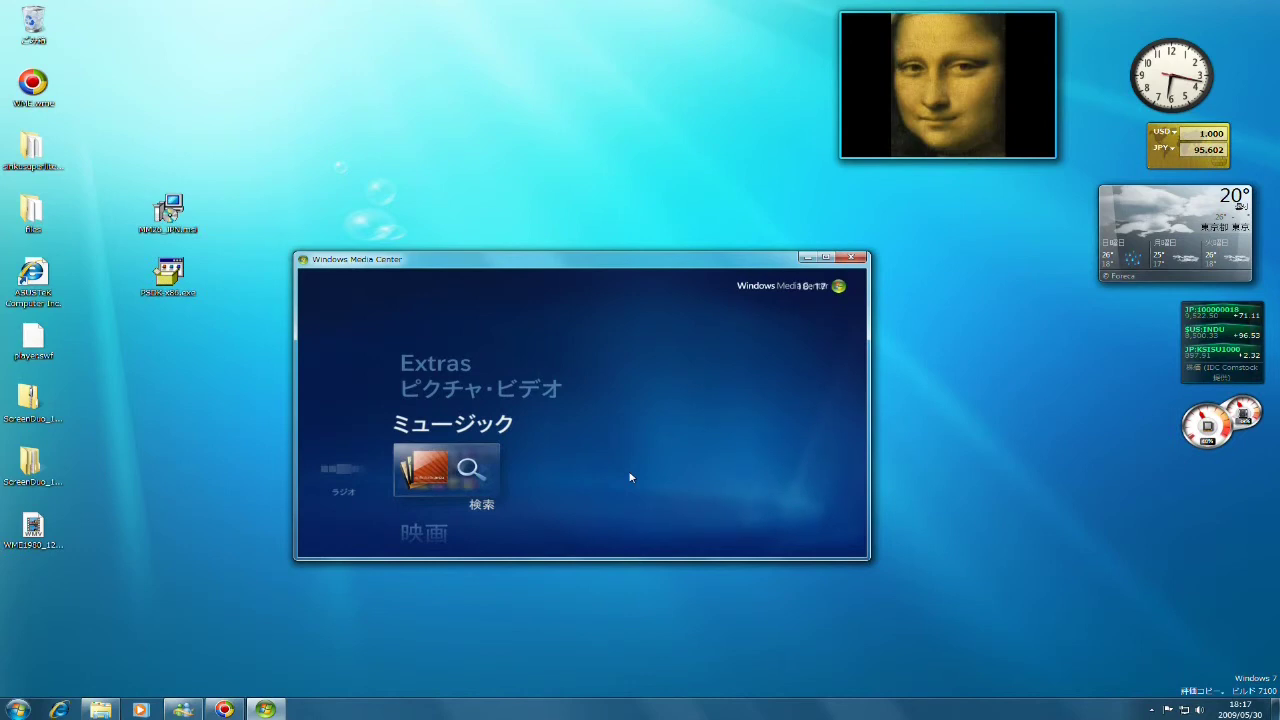